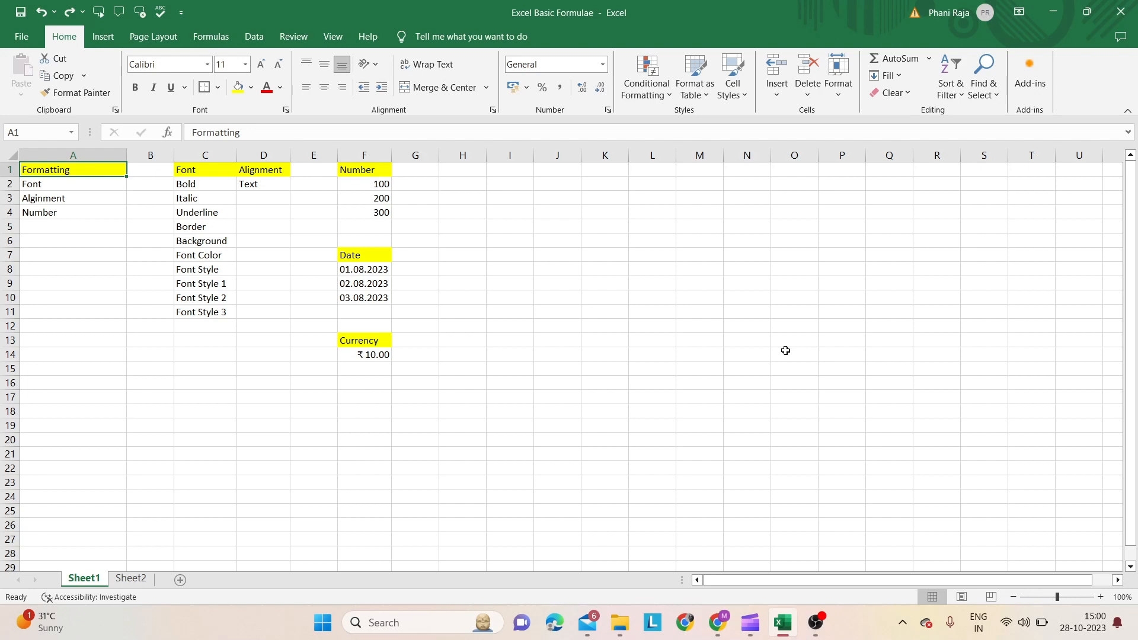
{"action": "left_click", "coordinate": [119, 185]}
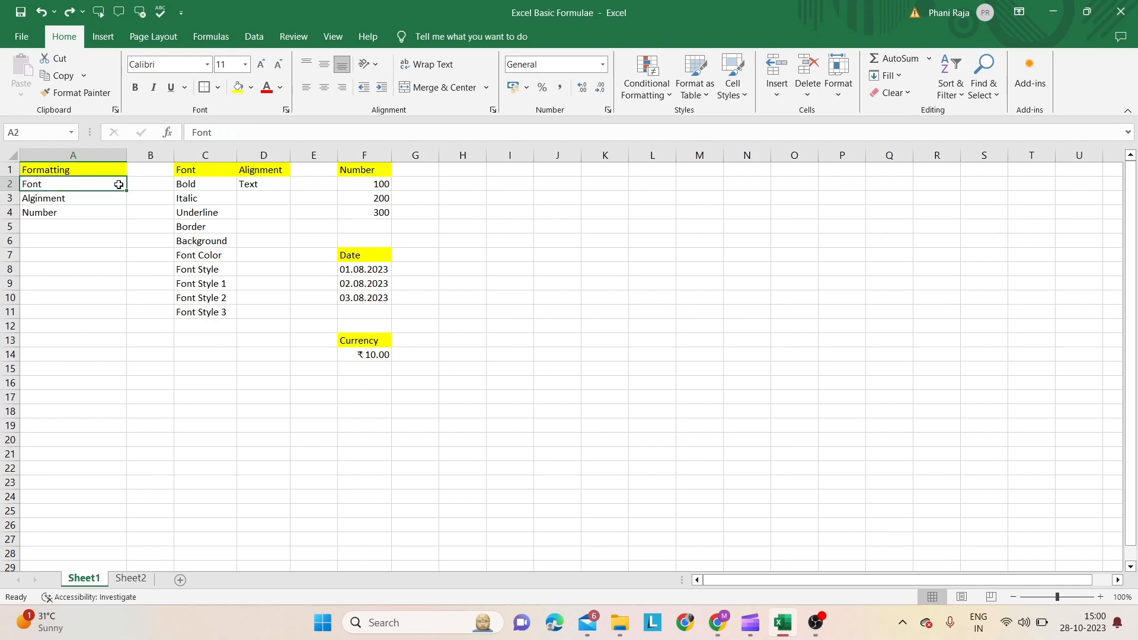
{"action": "left_click", "coordinate": [117, 198]}
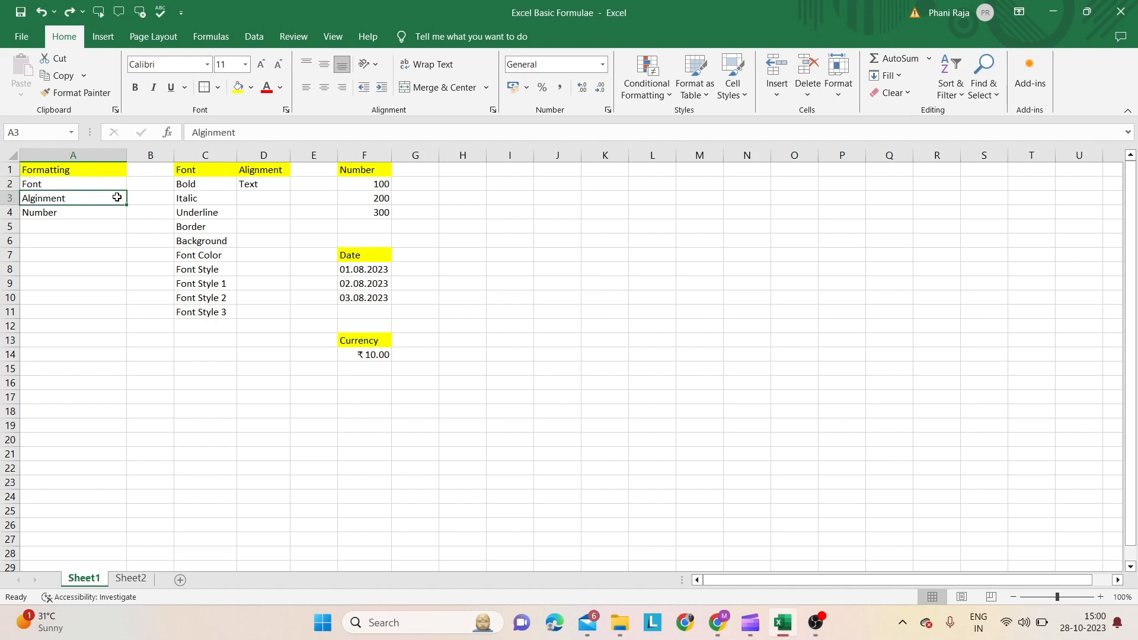
{"action": "left_click", "coordinate": [118, 212]}
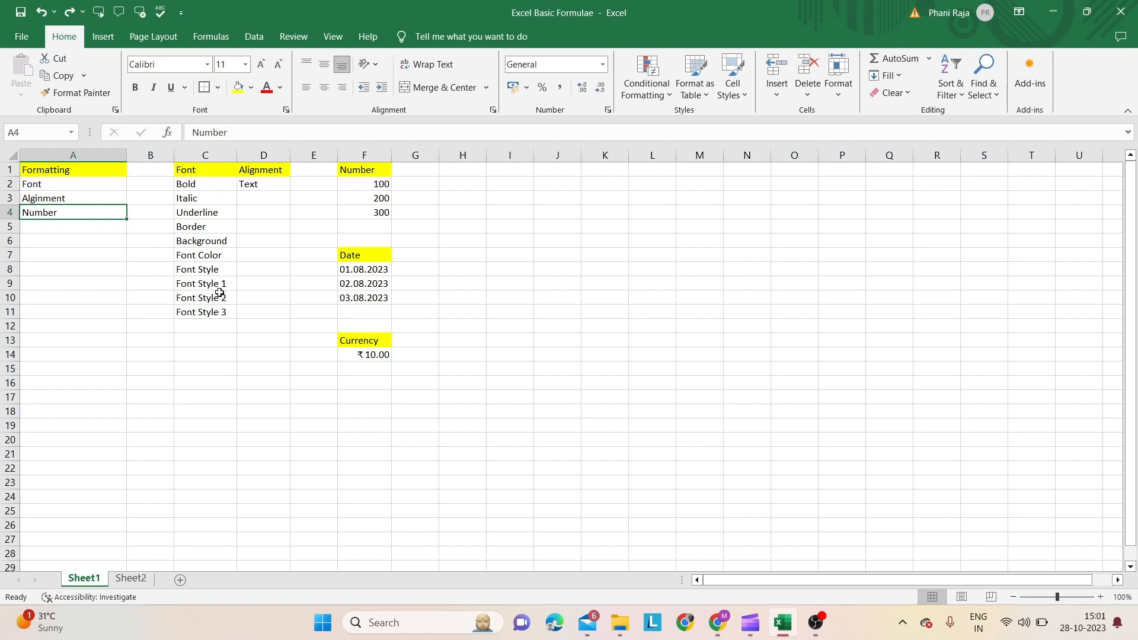
Step: Make the word "Bold" in cell C2 of the Font column bold
{"action": "left_click", "coordinate": [213, 187]}
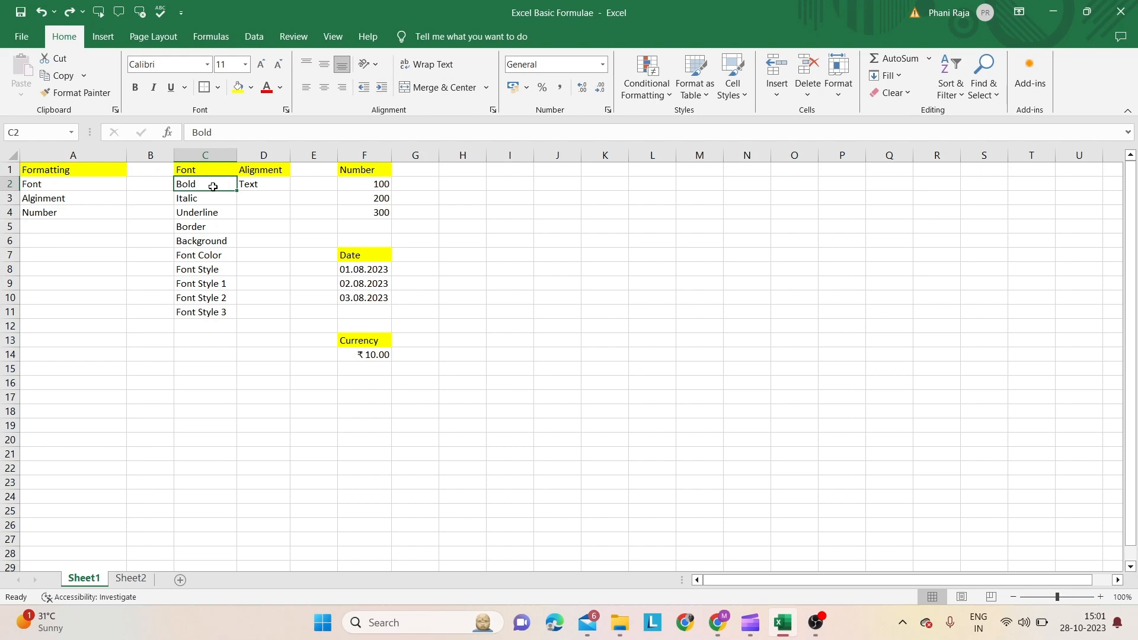
{"action": "left_click", "coordinate": [137, 90]}
{"action": "left_click", "coordinate": [136, 91]}
{"action": "key", "text": "ctrl+b"}
Step: Italicize the word "Italic" in cell C3 and underline the word "Underline" in cell C4
{"action": "left_click", "coordinate": [217, 203]}
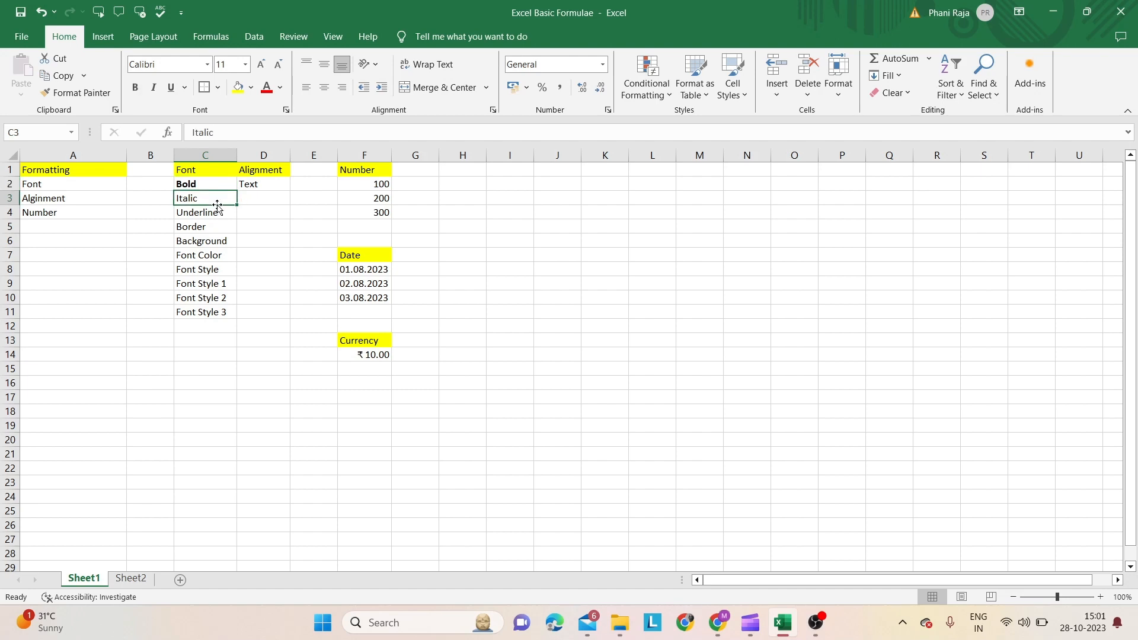
{"action": "left_click", "coordinate": [154, 91]}
{"action": "key", "text": "ctrl+i"}
{"action": "key", "text": "ctrl+i"}
{"action": "left_click", "coordinate": [220, 217]}
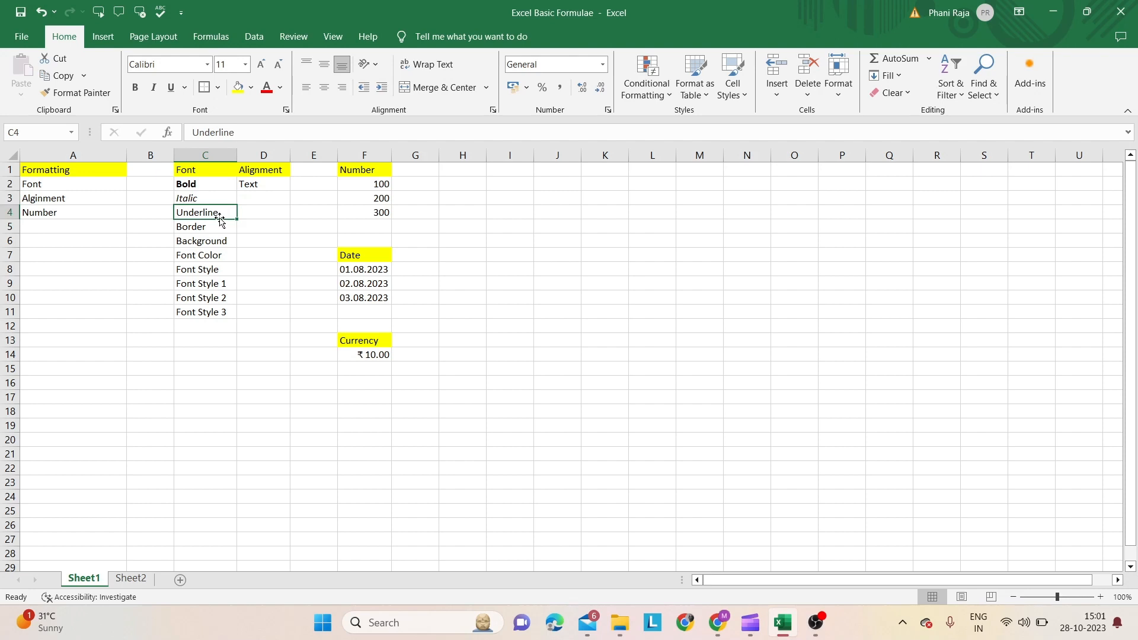
{"action": "left_click", "coordinate": [171, 88]}
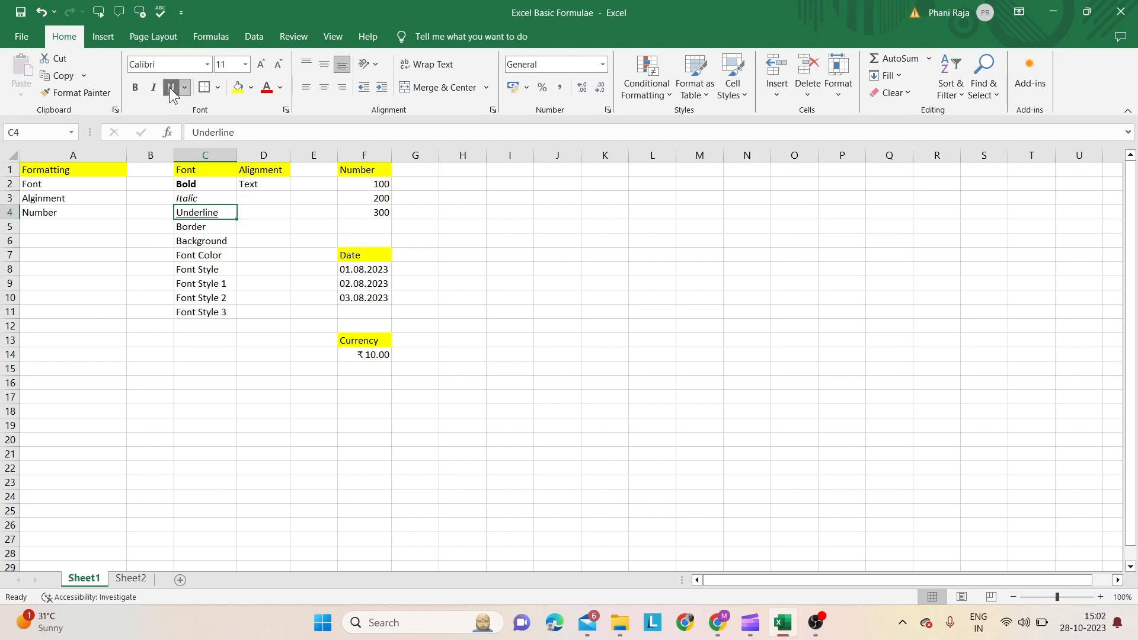
Step: Apply thick outside borders to the "Border" cell C5
{"action": "left_click", "coordinate": [223, 228]}
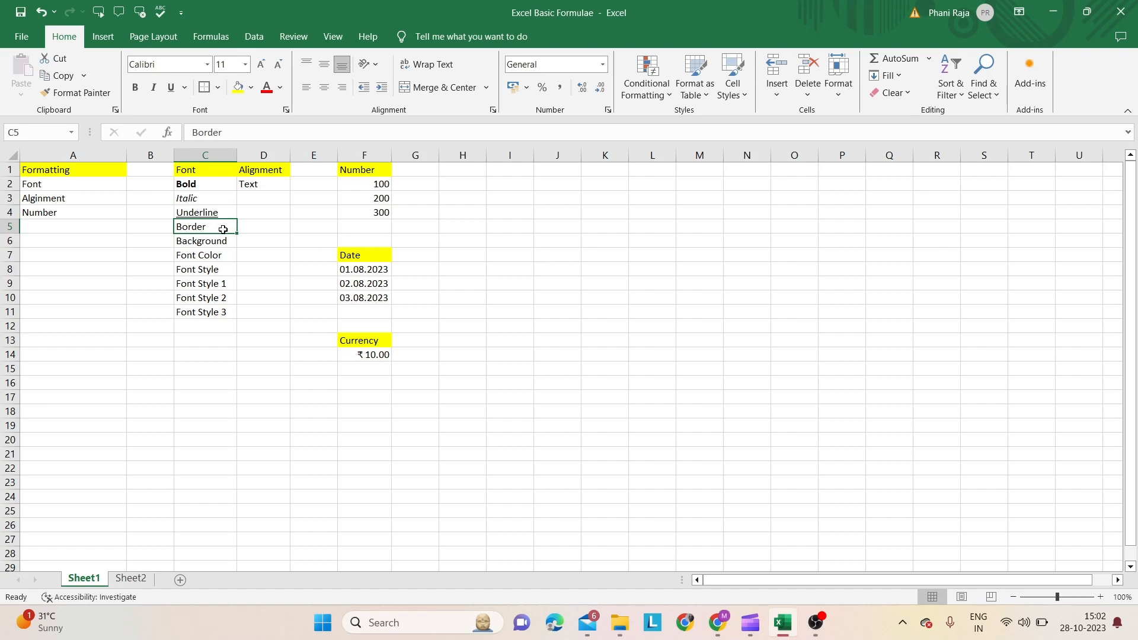
{"action": "left_click", "coordinate": [215, 88]}
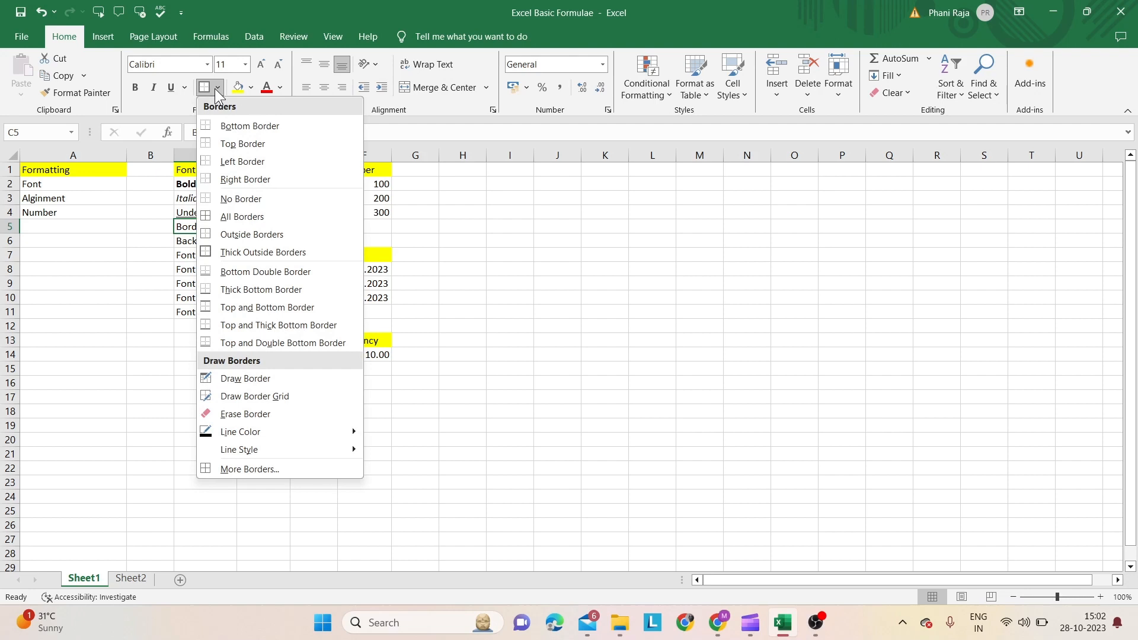
{"action": "left_click", "coordinate": [276, 252]}
{"action": "left_click", "coordinate": [154, 253]}
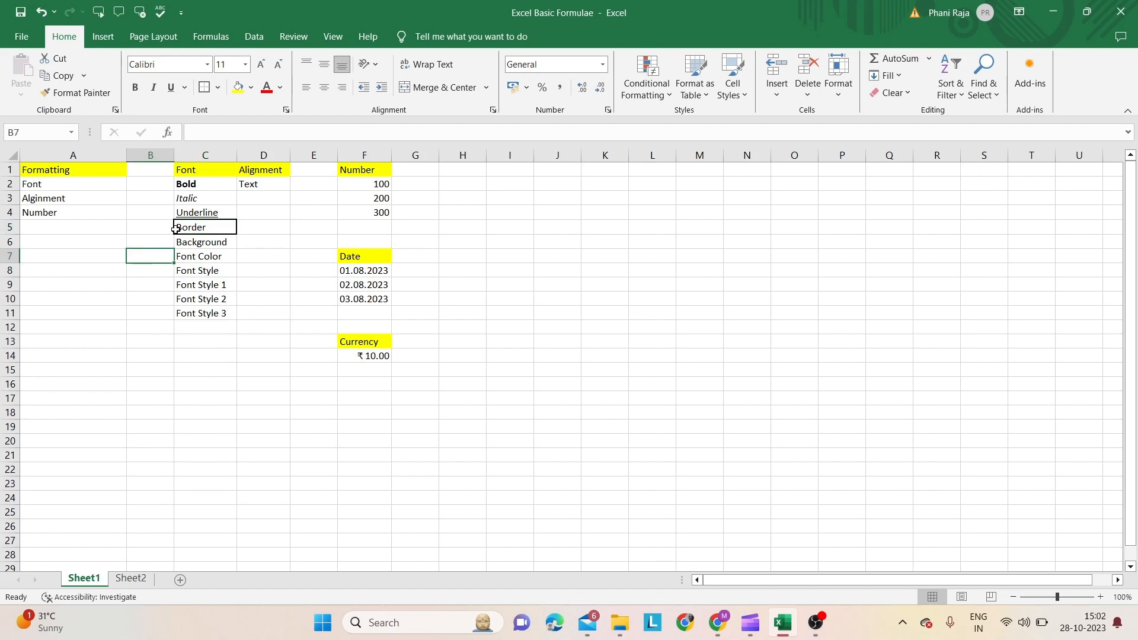
Step: Fill the "Background" cell C6 with yellow from the standard colors
{"action": "left_click", "coordinate": [214, 242]}
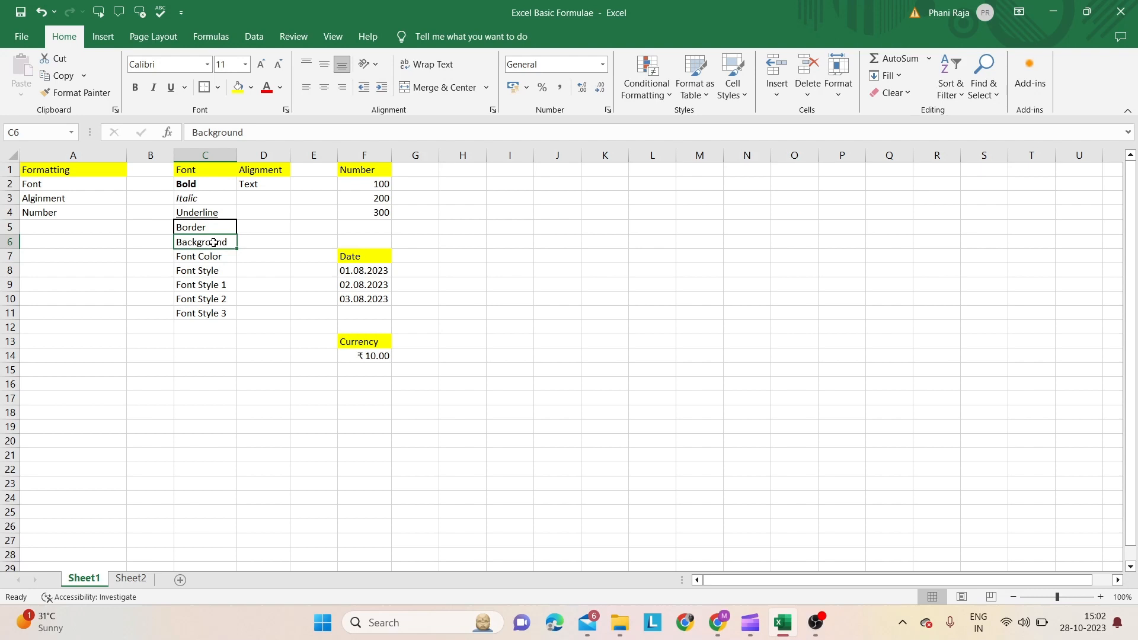
{"action": "left_click", "coordinate": [250, 88]}
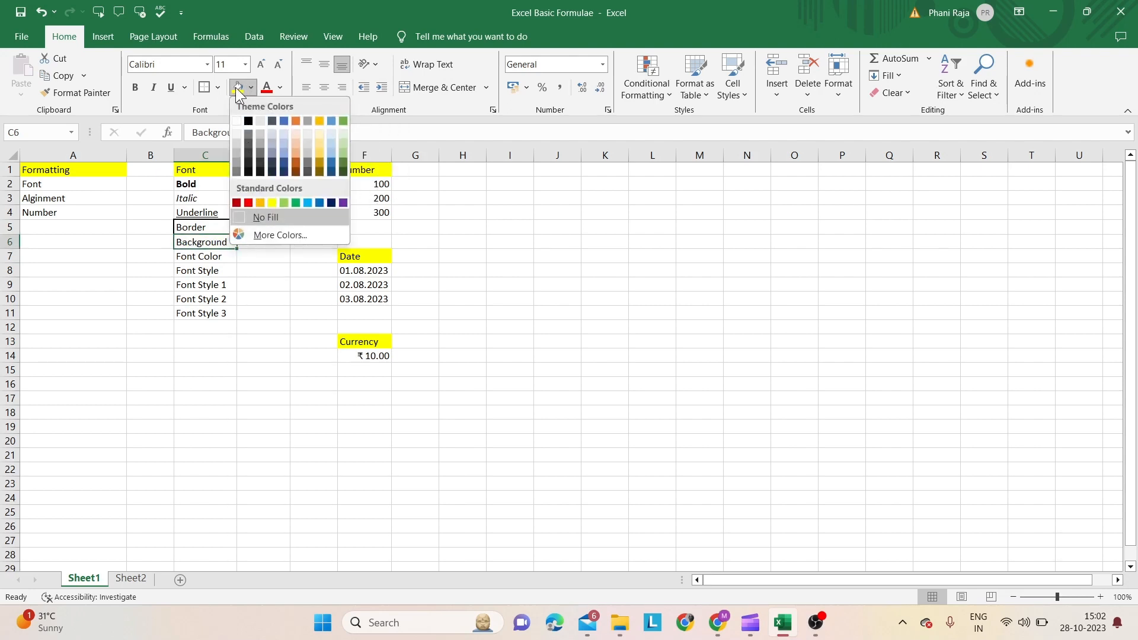
{"action": "left_click", "coordinate": [272, 202]}
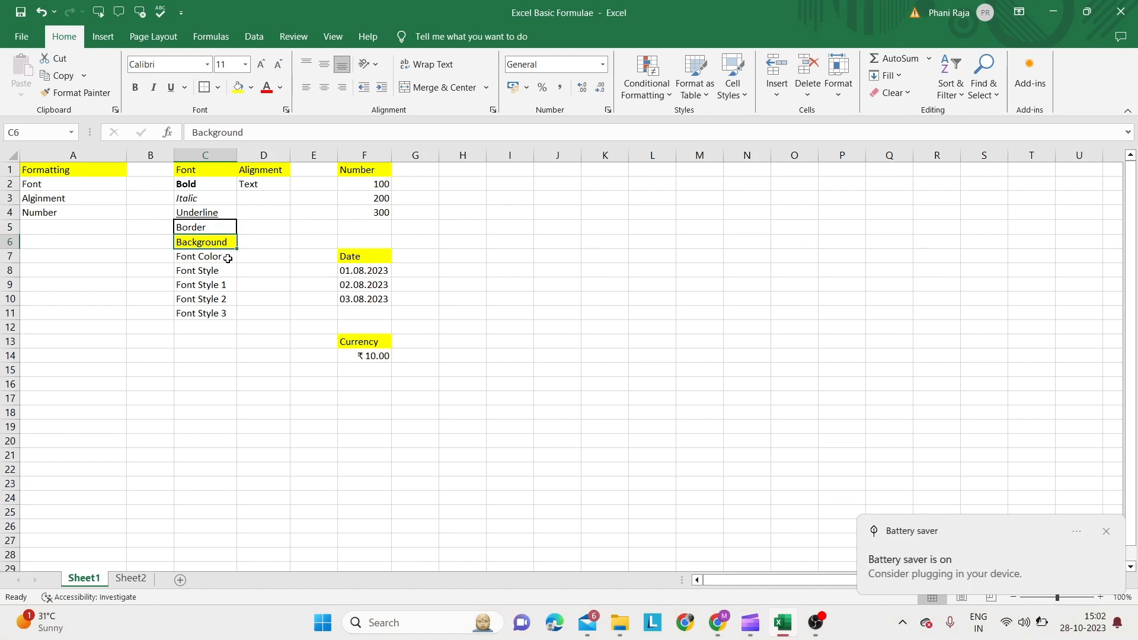
Step: Change the text of the "Font Color" cell C7 to red
{"action": "left_click", "coordinate": [228, 259]}
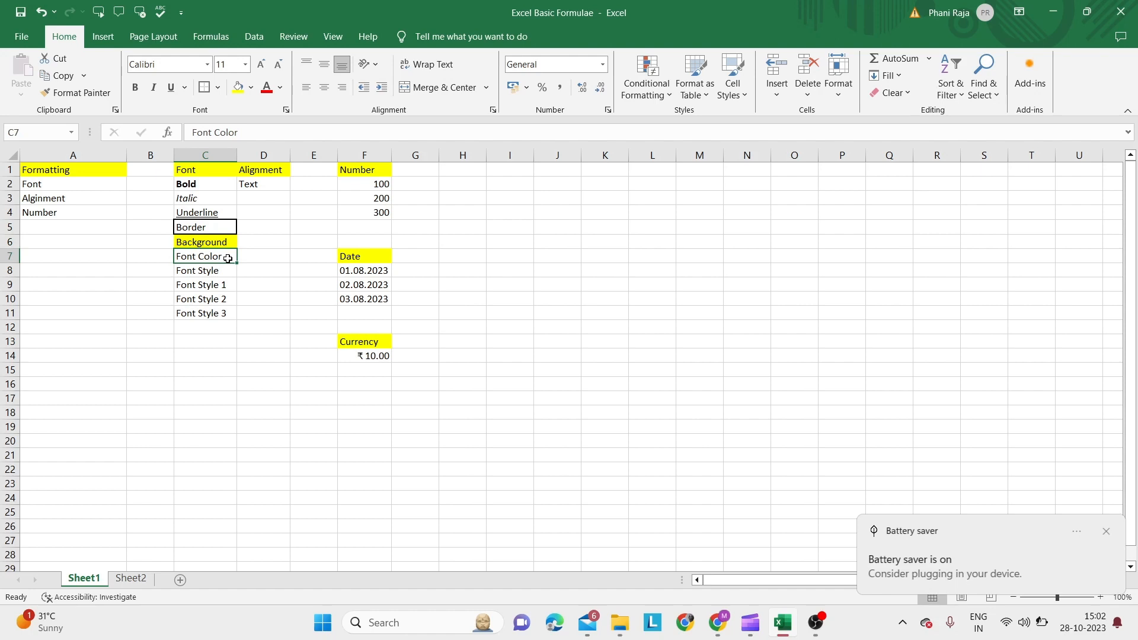
{"action": "left_click", "coordinate": [268, 91]}
{"action": "left_click", "coordinate": [279, 87]}
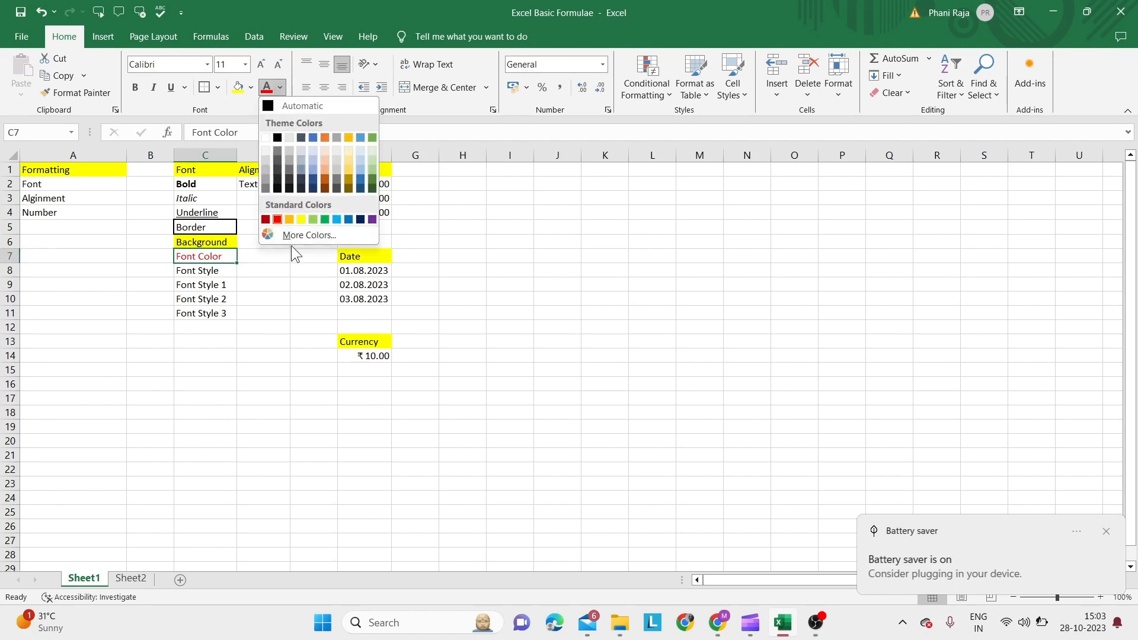
{"action": "left_click", "coordinate": [222, 270]}
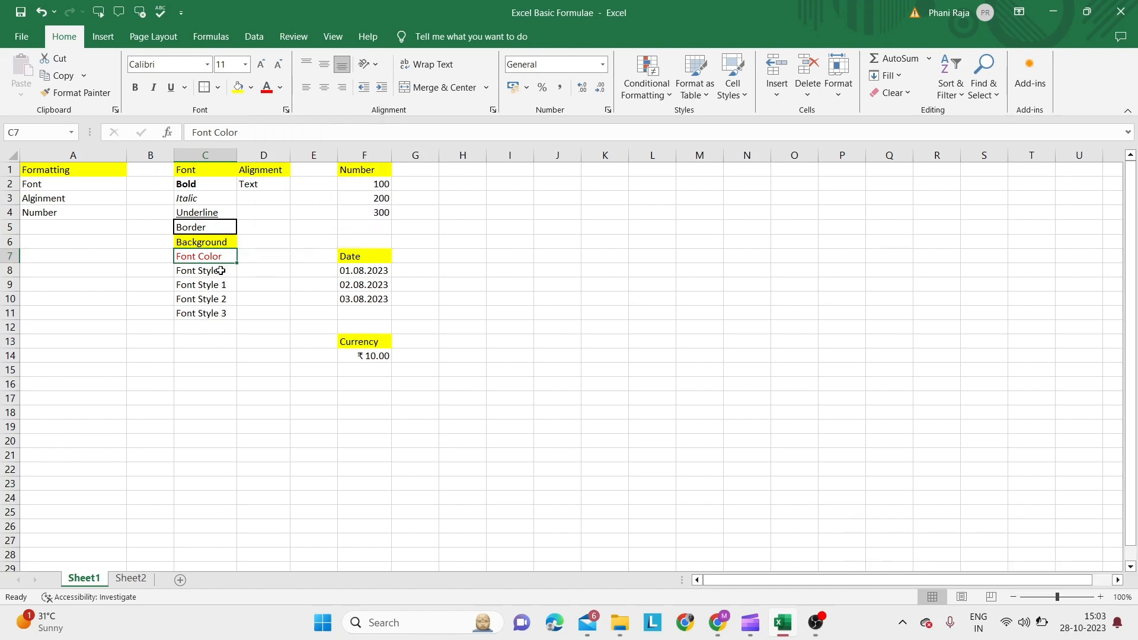
Step: Set the font of the "Font Style" cell C8 to Arial Black
{"action": "left_click", "coordinate": [220, 271]}
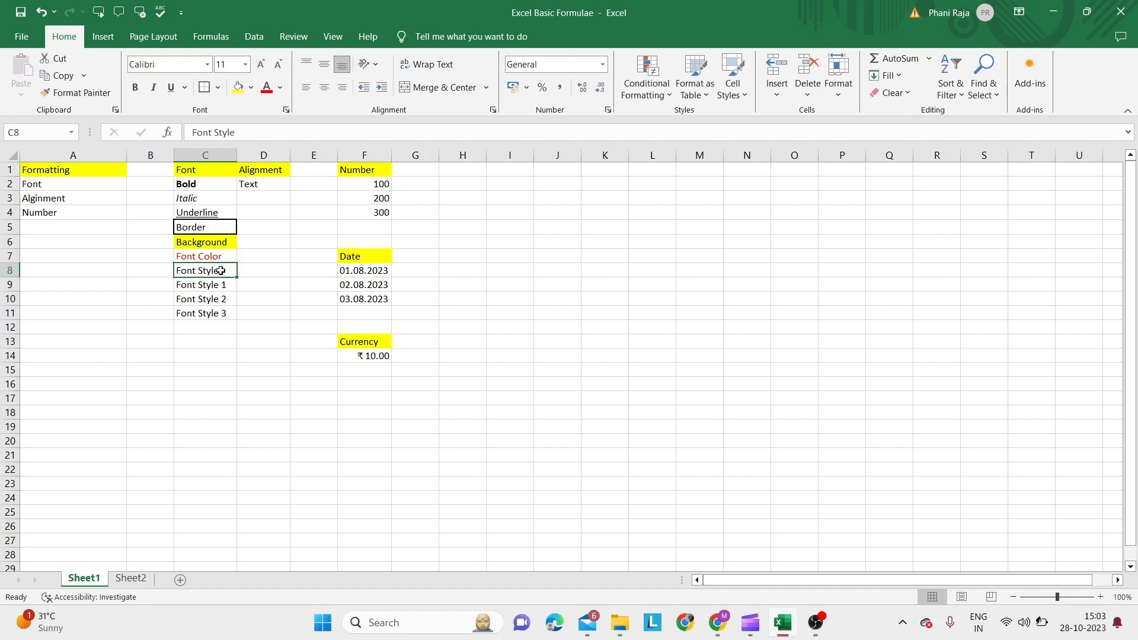
{"action": "left_click", "coordinate": [207, 65]}
{"action": "scroll", "coordinate": [211, 341], "scroll_direction": "down", "scroll_amount": 15}
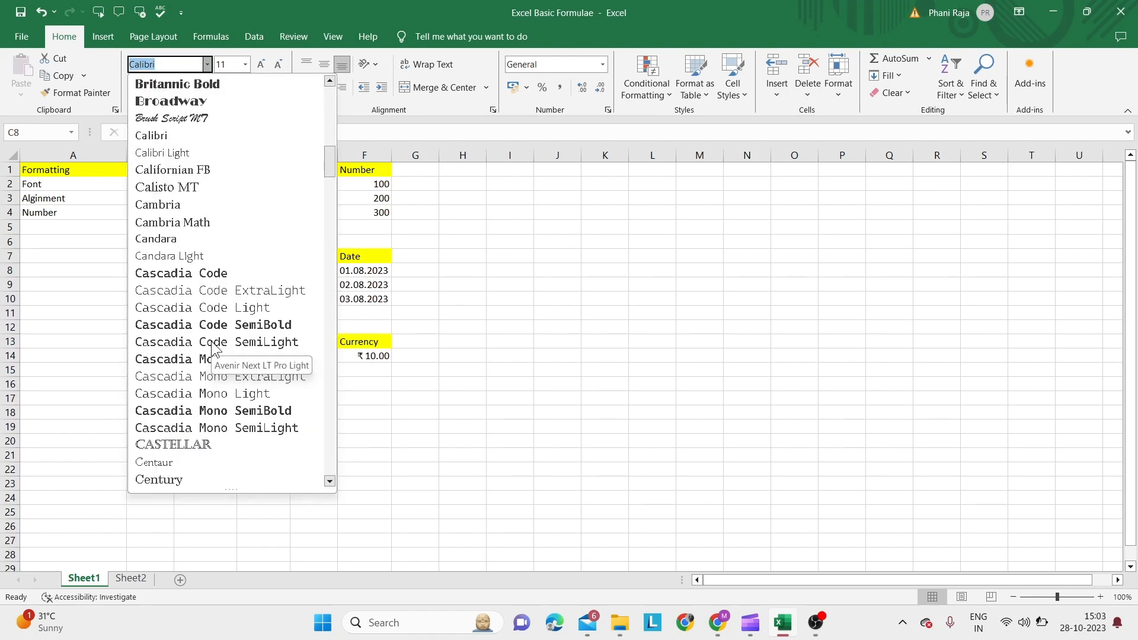
{"action": "scroll", "coordinate": [211, 340], "scroll_direction": "up", "scroll_amount": 15}
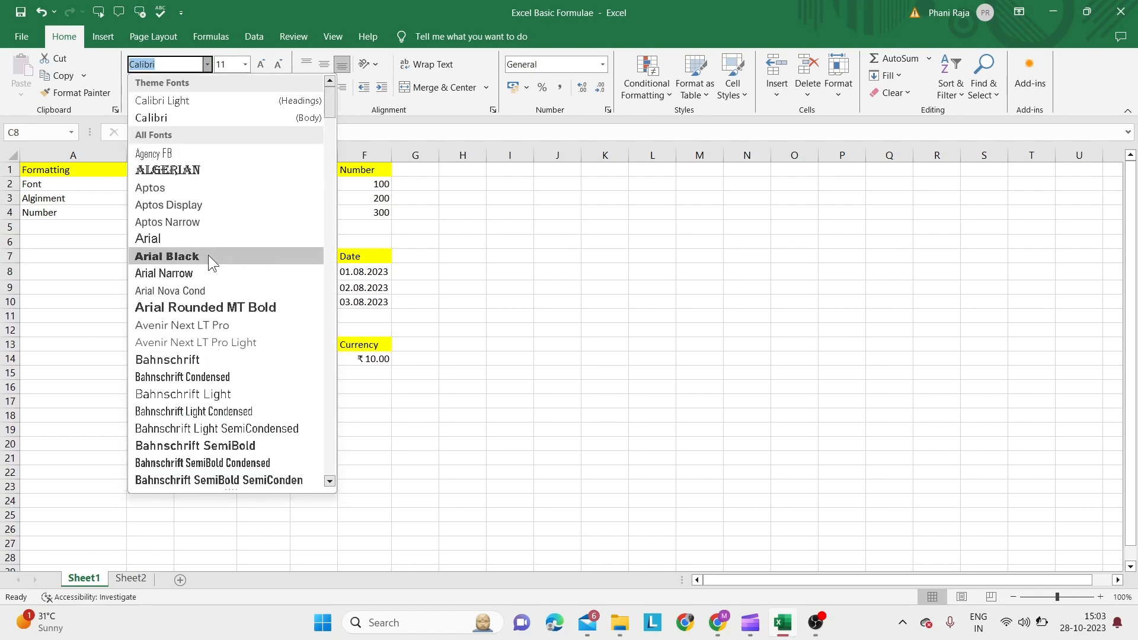
{"action": "left_click", "coordinate": [208, 256]}
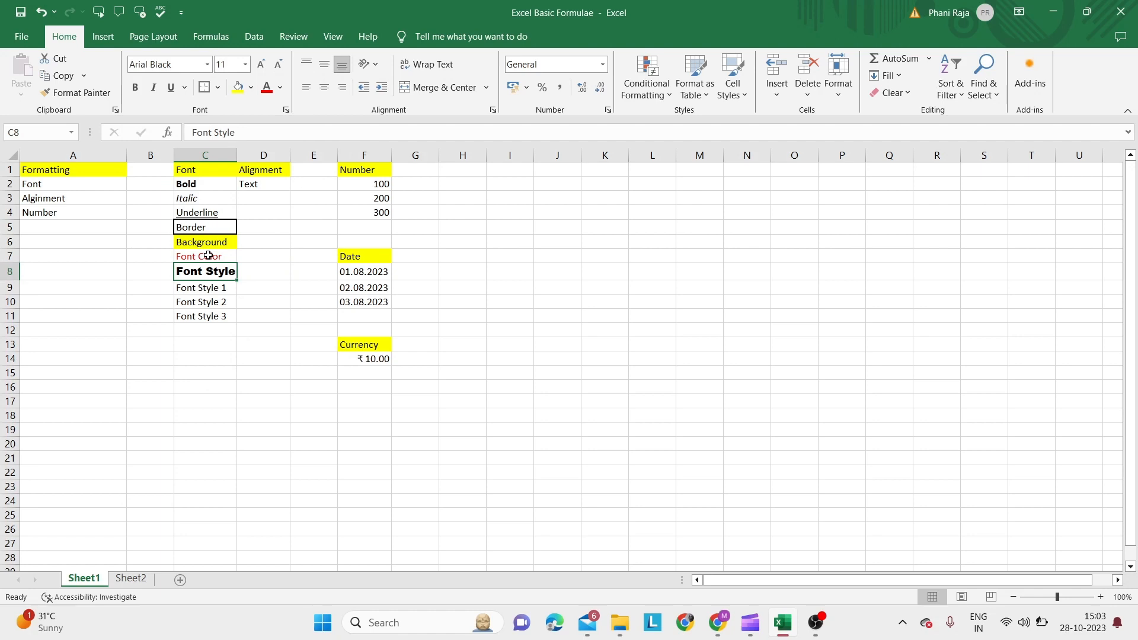
Step: Set the font size of the "Font Style 1" cell C9 to 18
{"action": "left_click", "coordinate": [207, 286]}
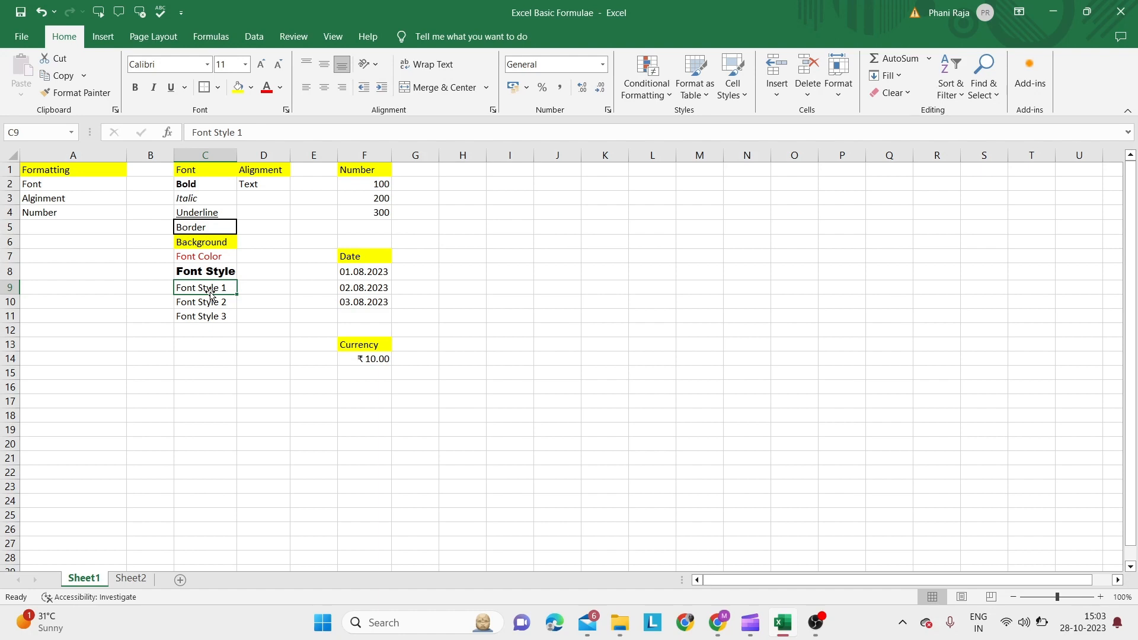
{"action": "left_click", "coordinate": [245, 64]}
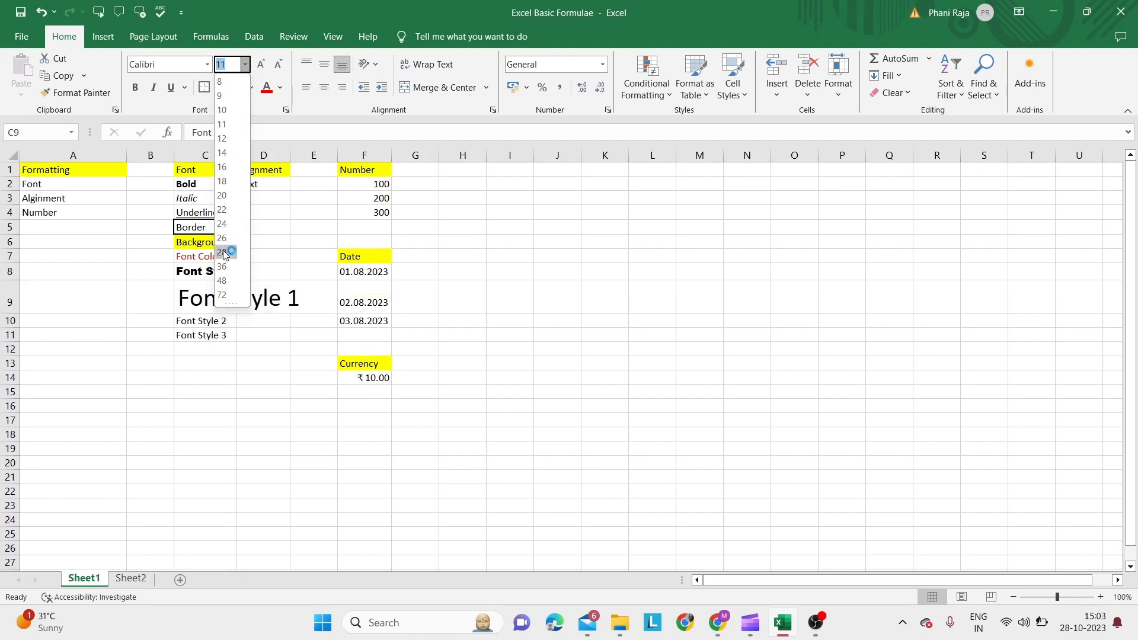
{"action": "left_click", "coordinate": [226, 186]}
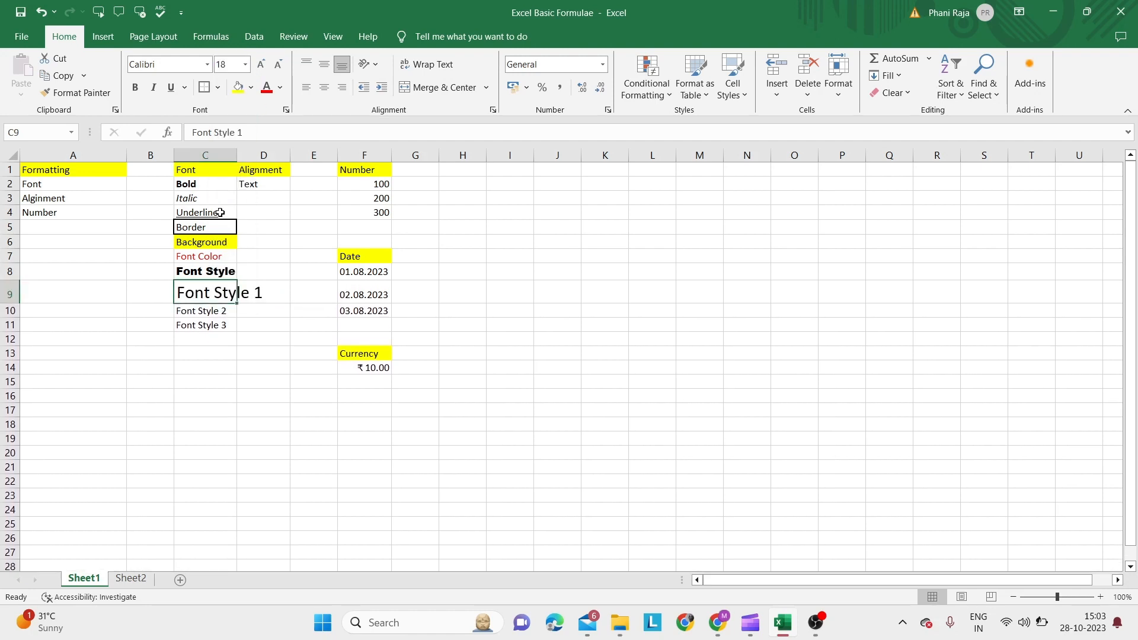
Step: Enlarge the text of the "Font Style 2" cell C10 increment by increment to just above size 18
{"action": "left_click", "coordinate": [220, 312]}
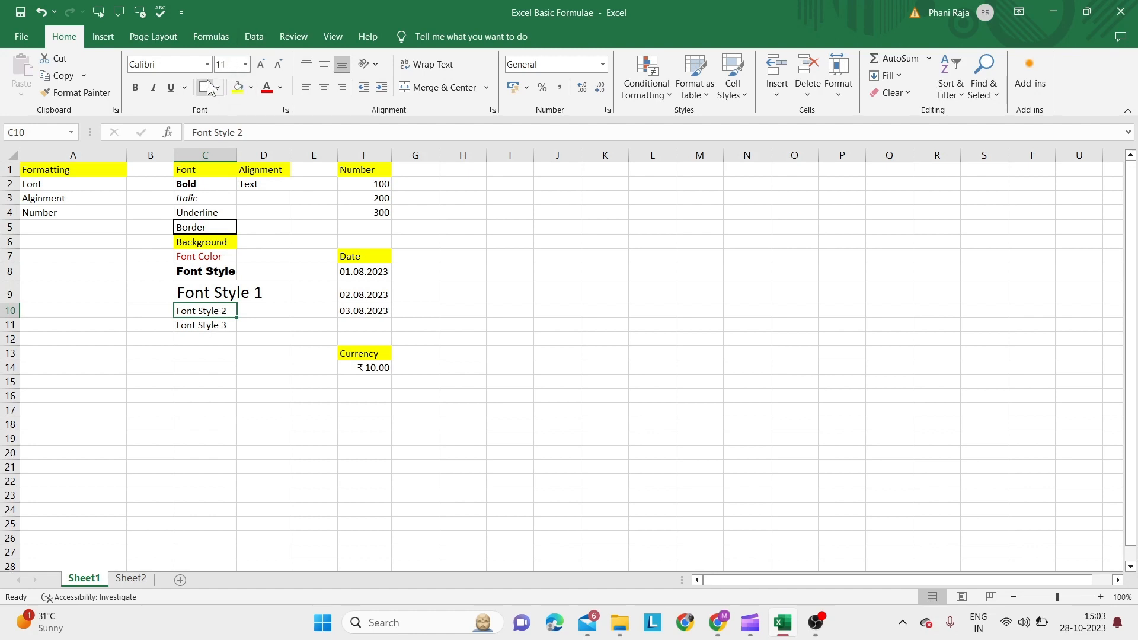
{"action": "left_click", "coordinate": [265, 67]}
{"action": "left_click", "coordinate": [265, 67]}
{"action": "left_click", "coordinate": [265, 67]}
{"action": "left_click", "coordinate": [265, 67]}
{"action": "left_click", "coordinate": [265, 67]}
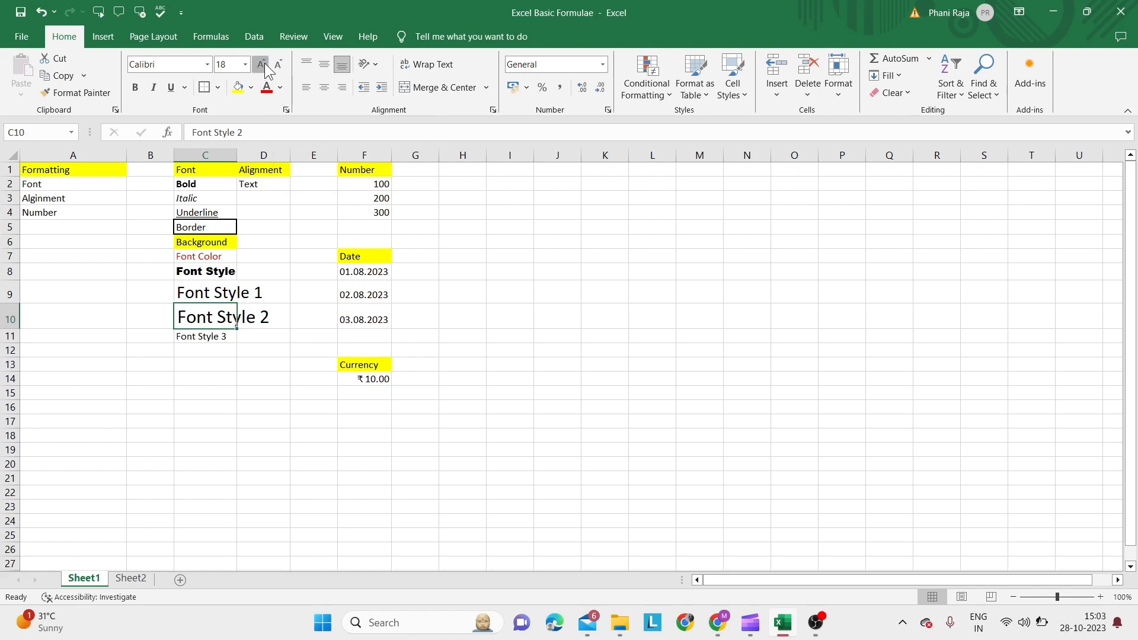
{"action": "left_click", "coordinate": [265, 67]}
Step: Reduce the font size of the "Font Style 3" cell C11 by three increments
{"action": "left_click", "coordinate": [224, 338]}
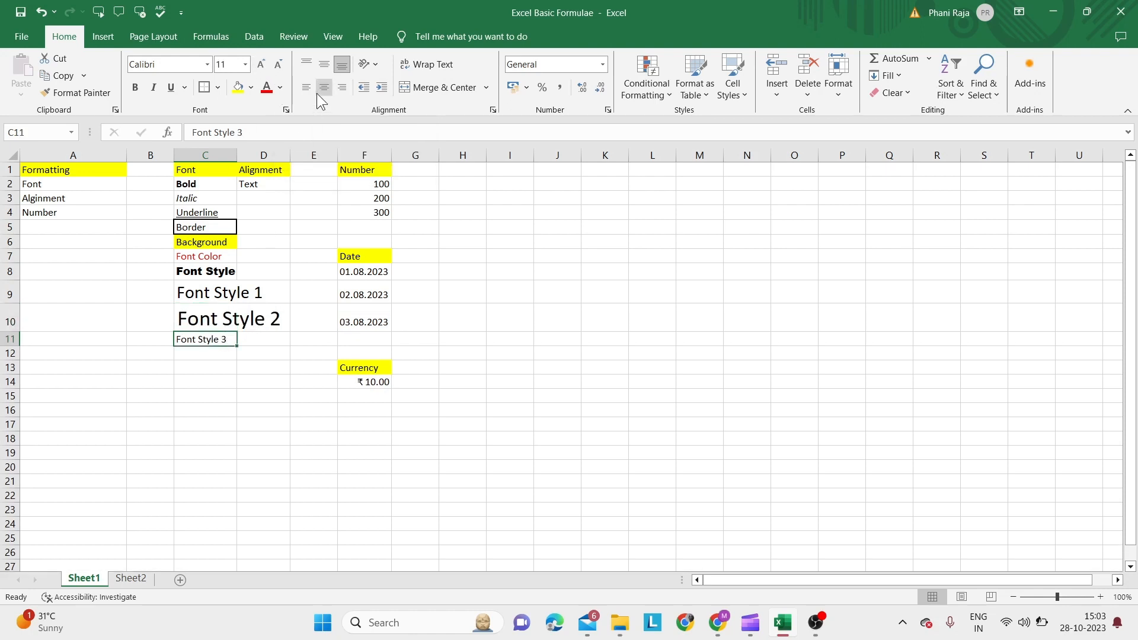
{"action": "left_click", "coordinate": [278, 65]}
{"action": "left_click", "coordinate": [279, 65]}
{"action": "left_click", "coordinate": [278, 66]}
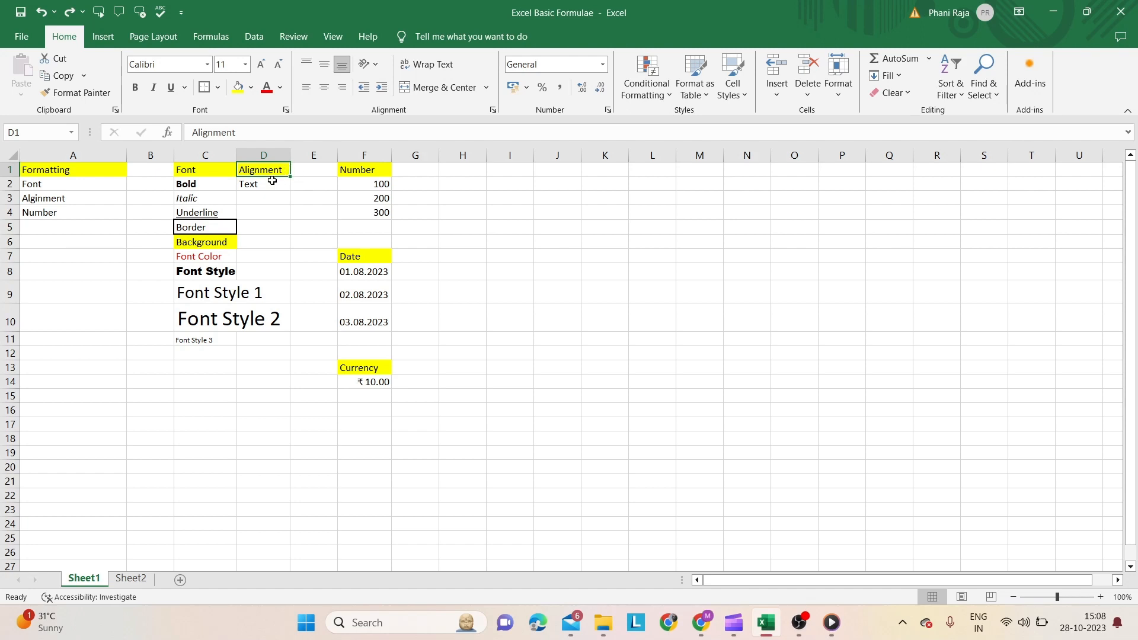
Step: Merge and center the range D2:D5 containing "Text" under the Alignment heading
{"action": "left_click", "coordinate": [271, 182]}
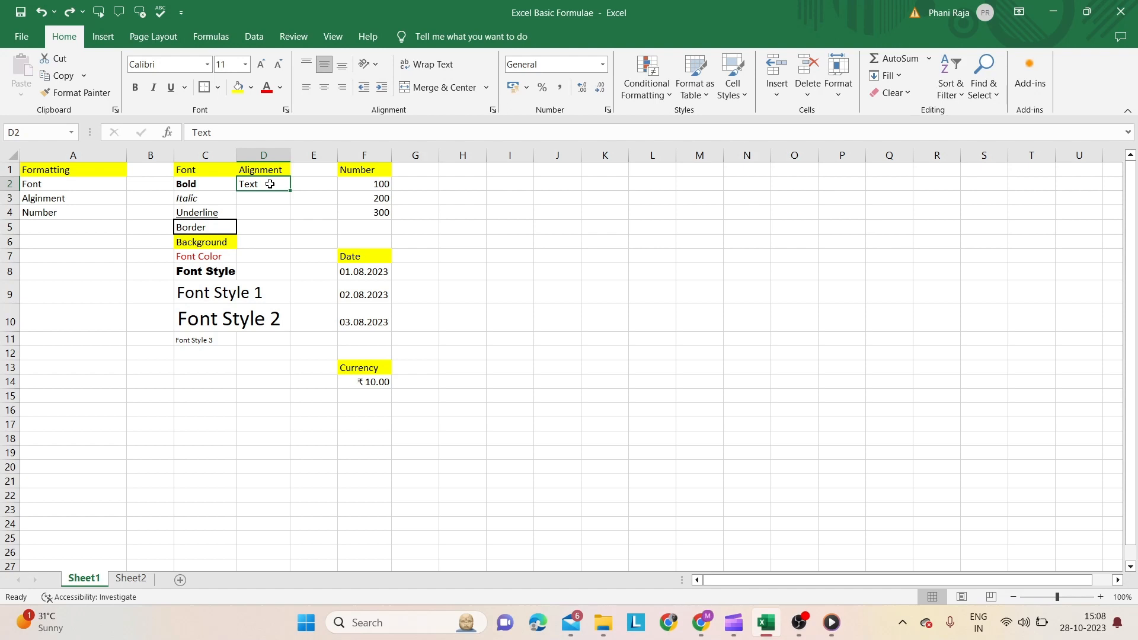
{"action": "left_click_drag", "start_coordinate": [270, 183], "coordinate": [272, 225]}
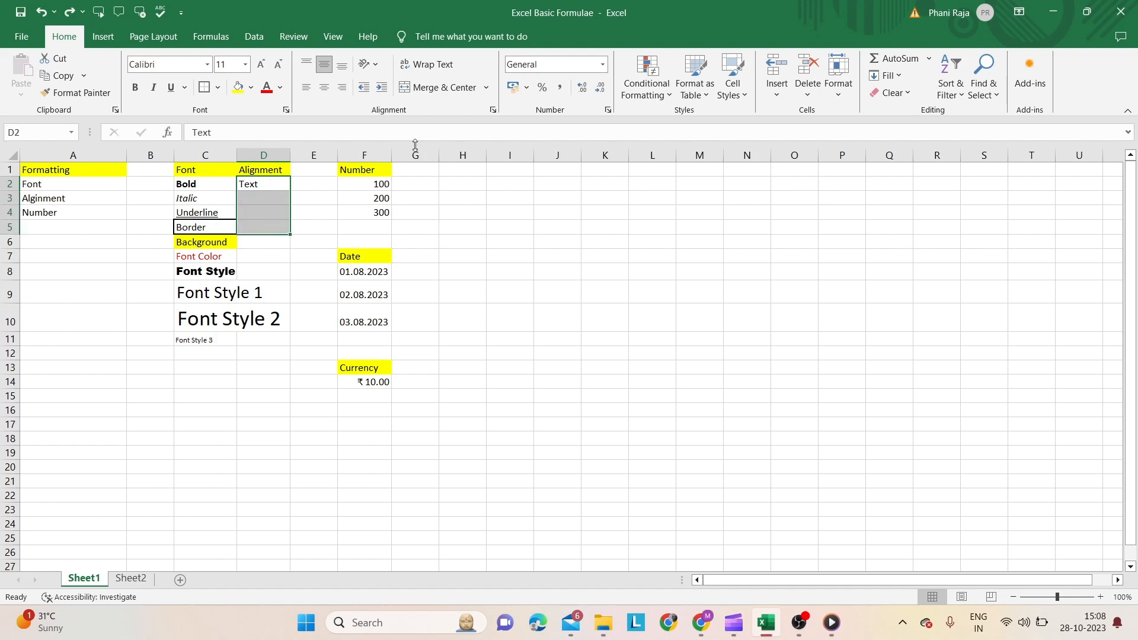
{"action": "left_click", "coordinate": [444, 87]}
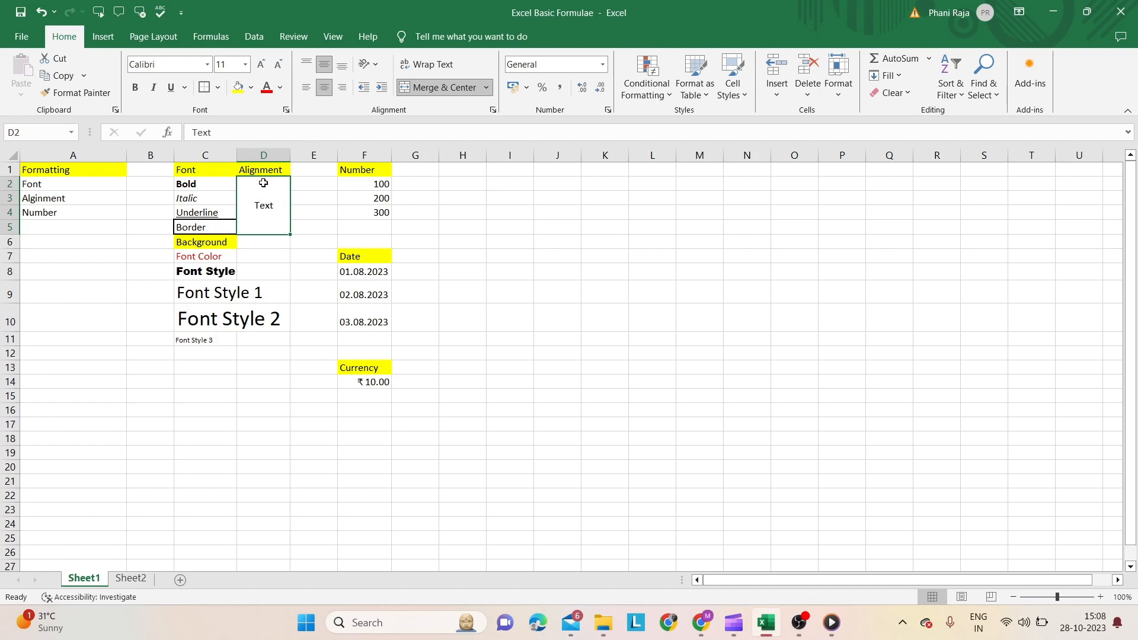
Step: Switch the merged cell D2:D5 repeatedly between top, middle and bottom vertical alignment, ending on bottom alignment
{"action": "left_click", "coordinate": [305, 63]}
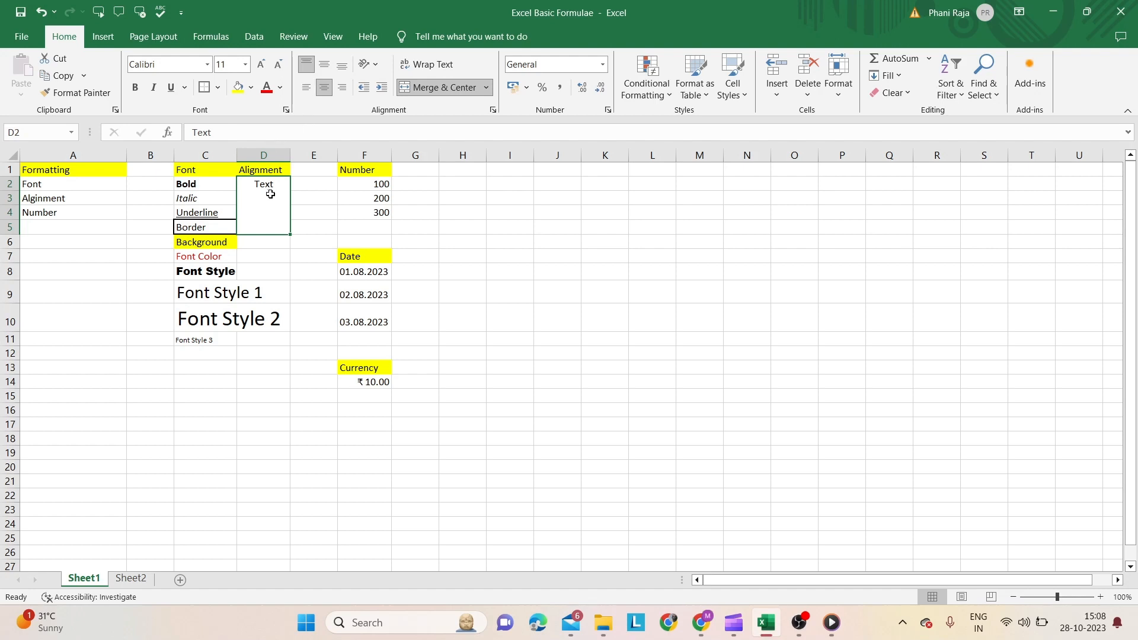
{"action": "left_click", "coordinate": [323, 63]}
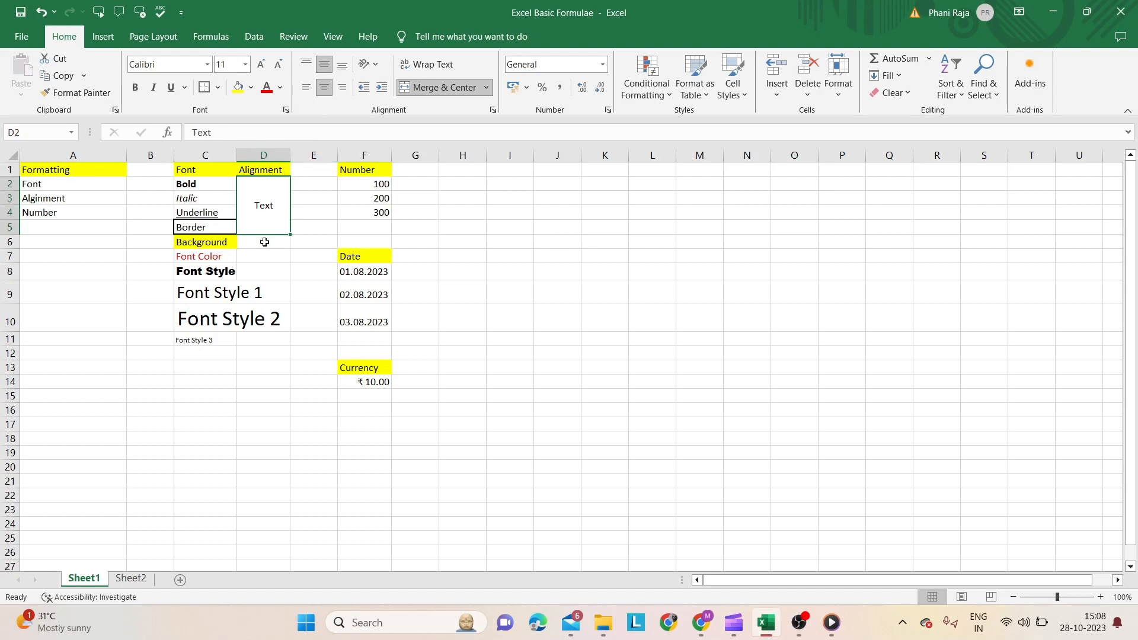
{"action": "left_click", "coordinate": [340, 65]}
{"action": "left_click", "coordinate": [308, 63]}
{"action": "left_click", "coordinate": [325, 66]}
{"action": "left_click", "coordinate": [341, 76]}
{"action": "left_click", "coordinate": [310, 66]}
{"action": "left_click", "coordinate": [330, 68]}
{"action": "left_click", "coordinate": [346, 70]}
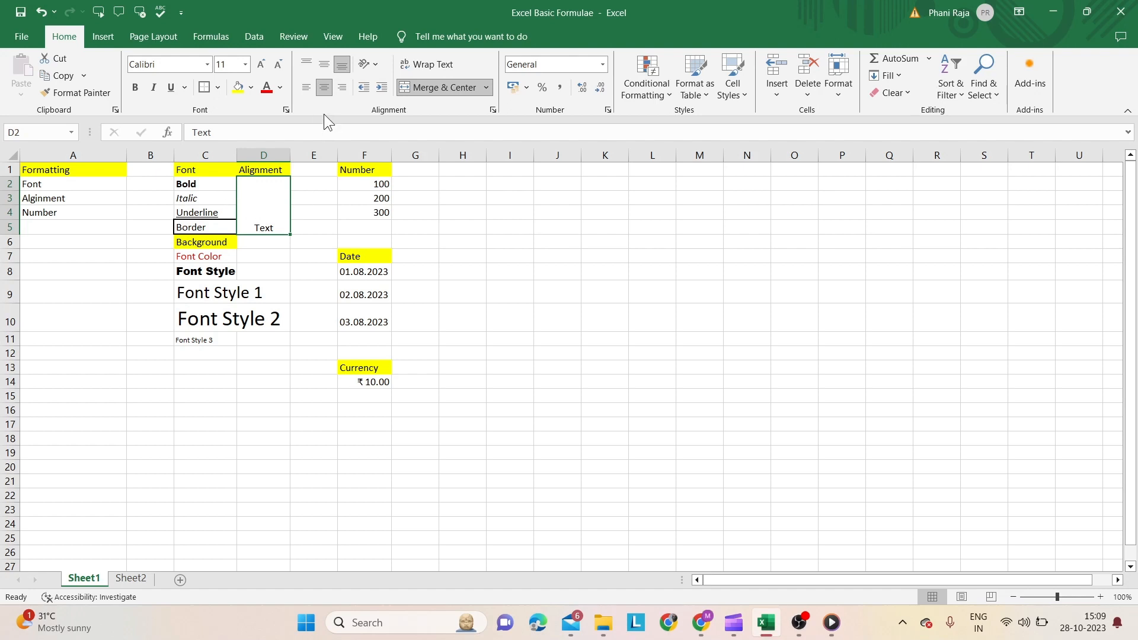
Step: Switch the merged cell D2:D5 repeatedly between left, center and right alignment, ending on center, and set its vertical alignment to middle
{"action": "left_click", "coordinate": [304, 90]}
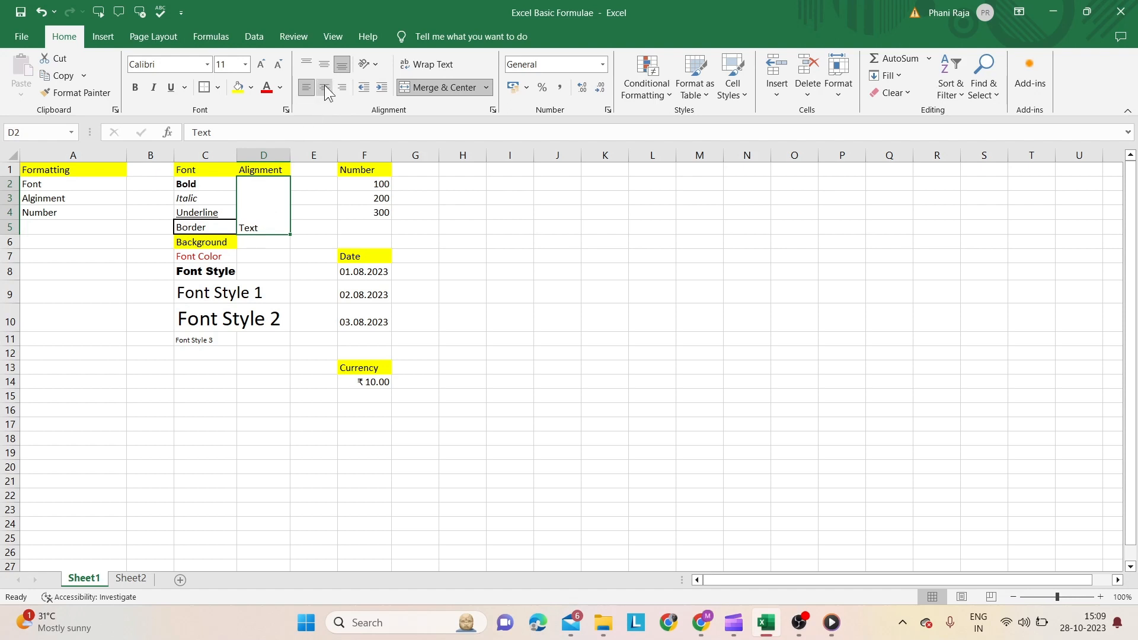
{"action": "left_click", "coordinate": [325, 89]}
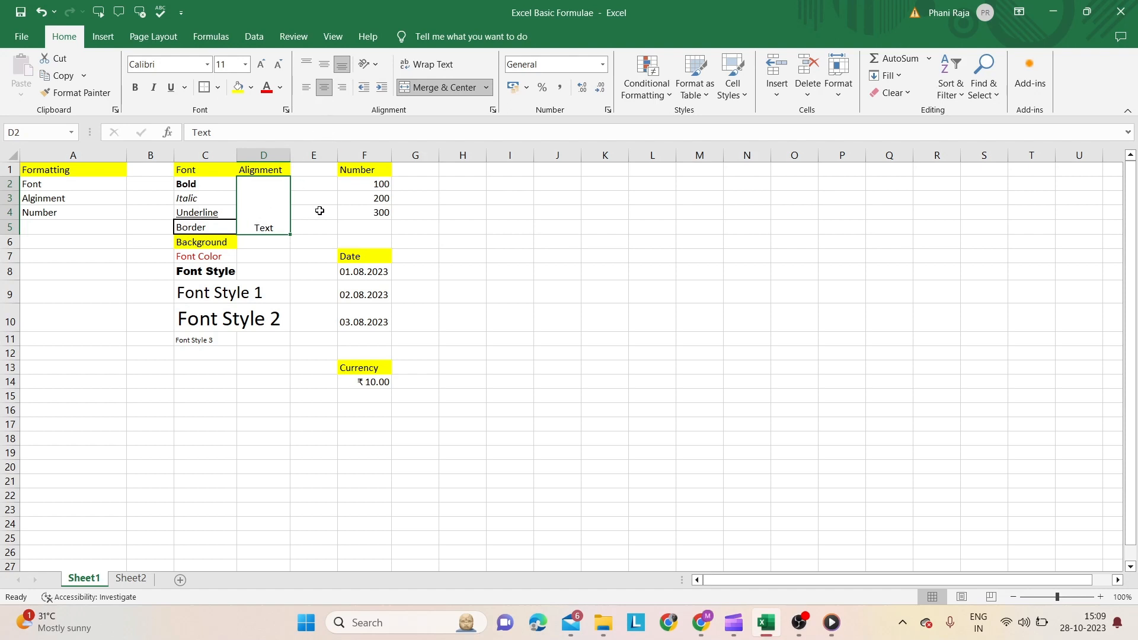
{"action": "left_click", "coordinate": [343, 85]}
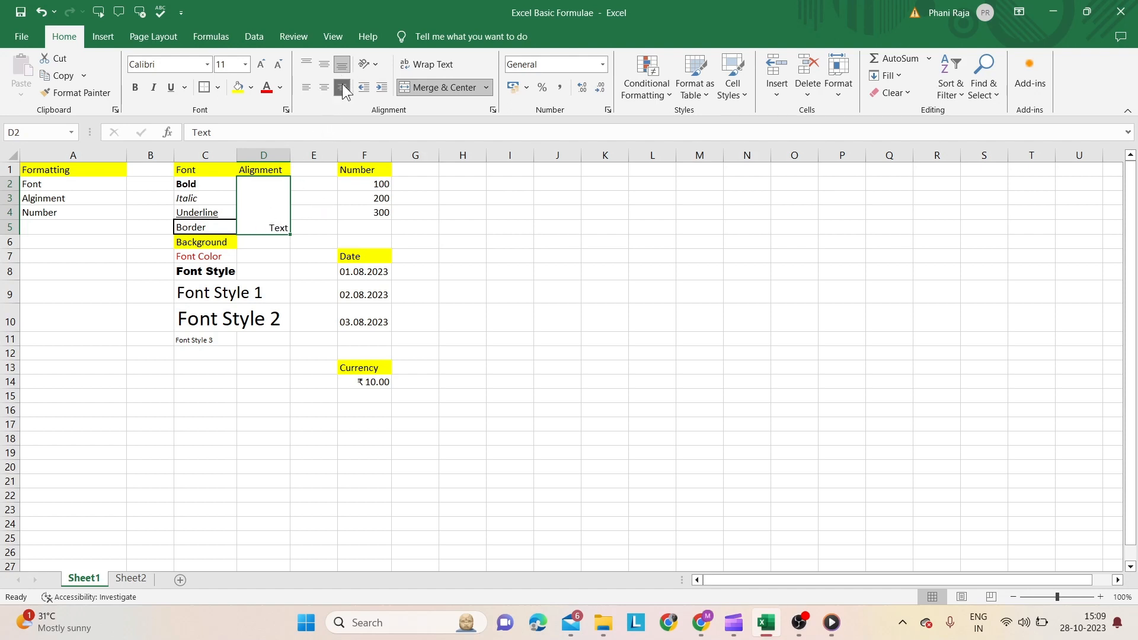
{"action": "left_click", "coordinate": [306, 88]}
{"action": "left_click", "coordinate": [318, 90]}
{"action": "left_click", "coordinate": [342, 95]}
{"action": "left_click", "coordinate": [312, 91]}
{"action": "left_click", "coordinate": [323, 91]}
{"action": "left_click", "coordinate": [338, 91]}
{"action": "left_click", "coordinate": [324, 89]}
{"action": "left_click", "coordinate": [324, 63]}
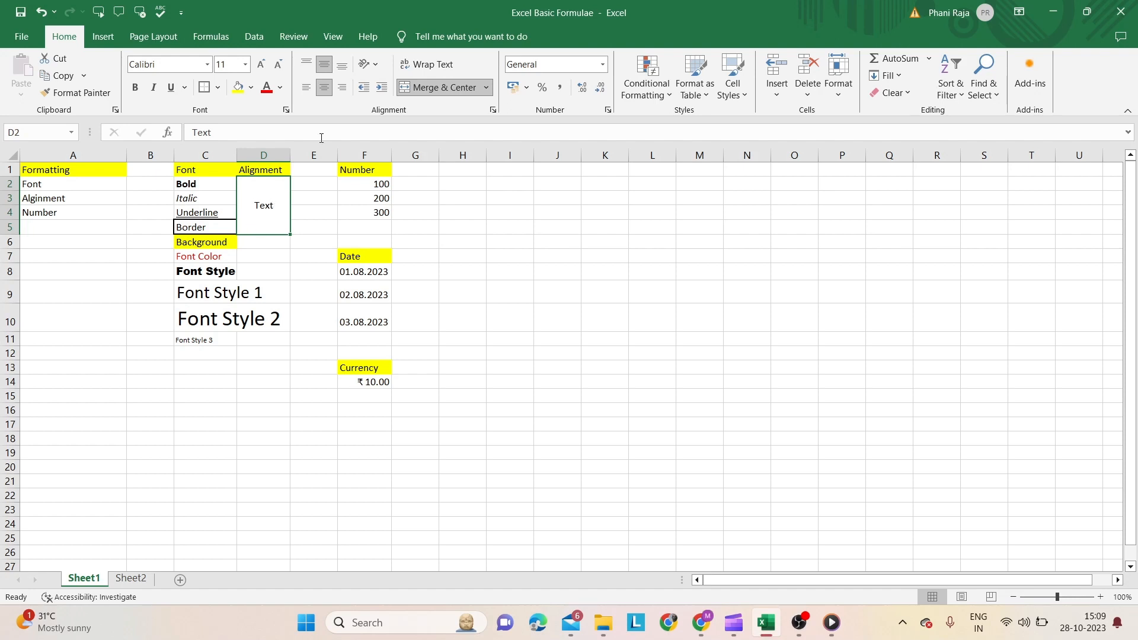
Step: Try the Vertical Text, Rotate Text Up and Angle Counterclockwise orientations on the merged cell D2:D5
{"action": "left_click", "coordinate": [366, 65]}
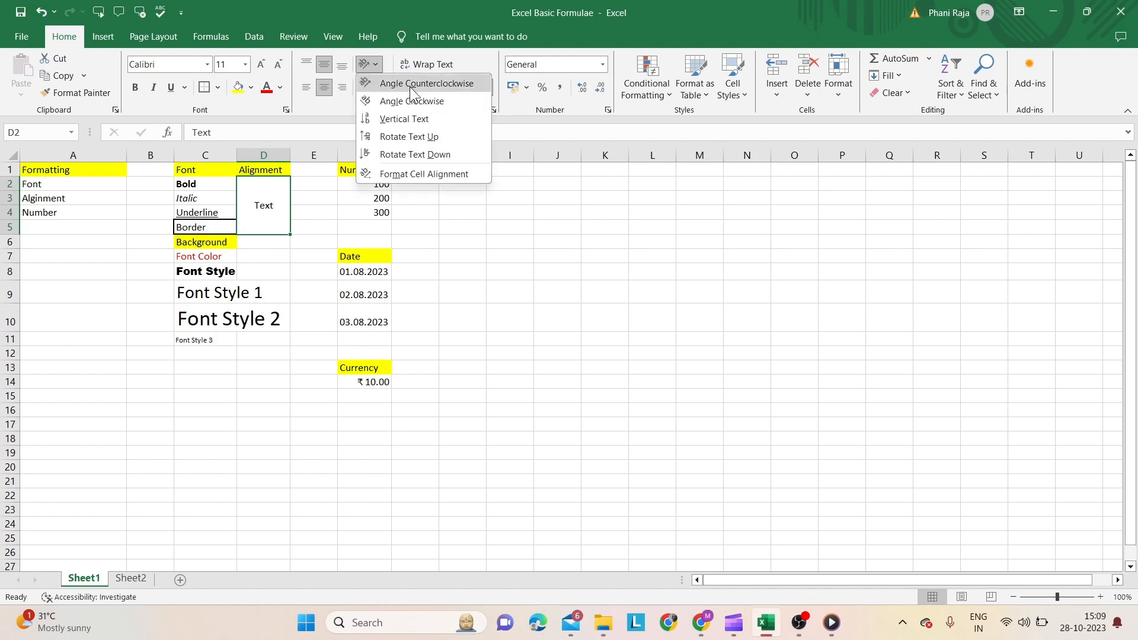
{"action": "left_click", "coordinate": [423, 118]}
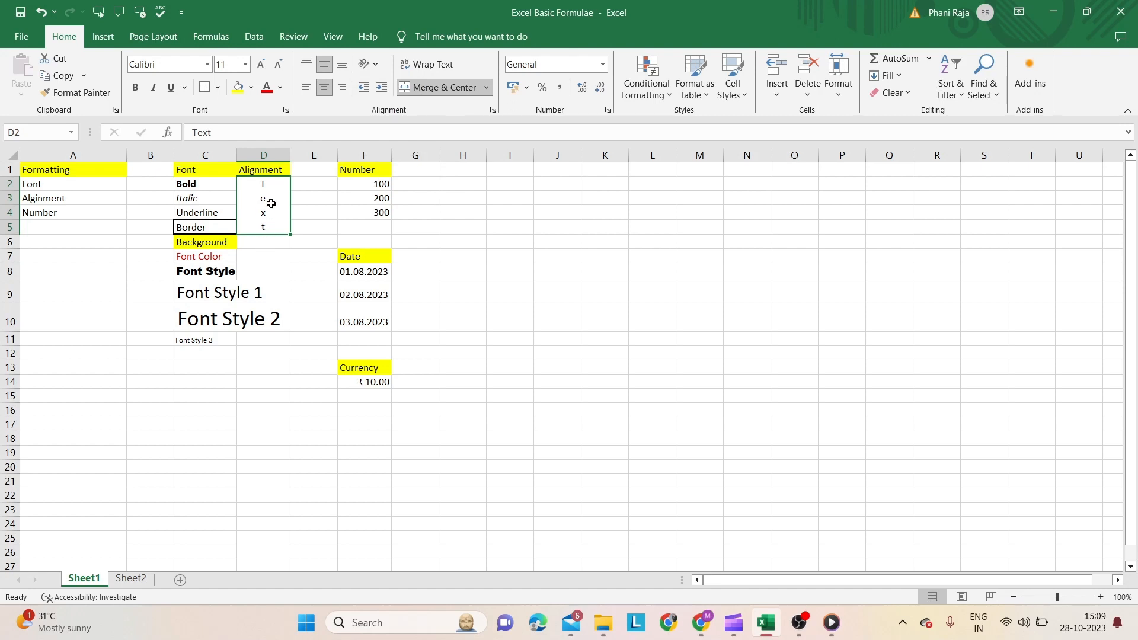
{"action": "left_click", "coordinate": [368, 63]}
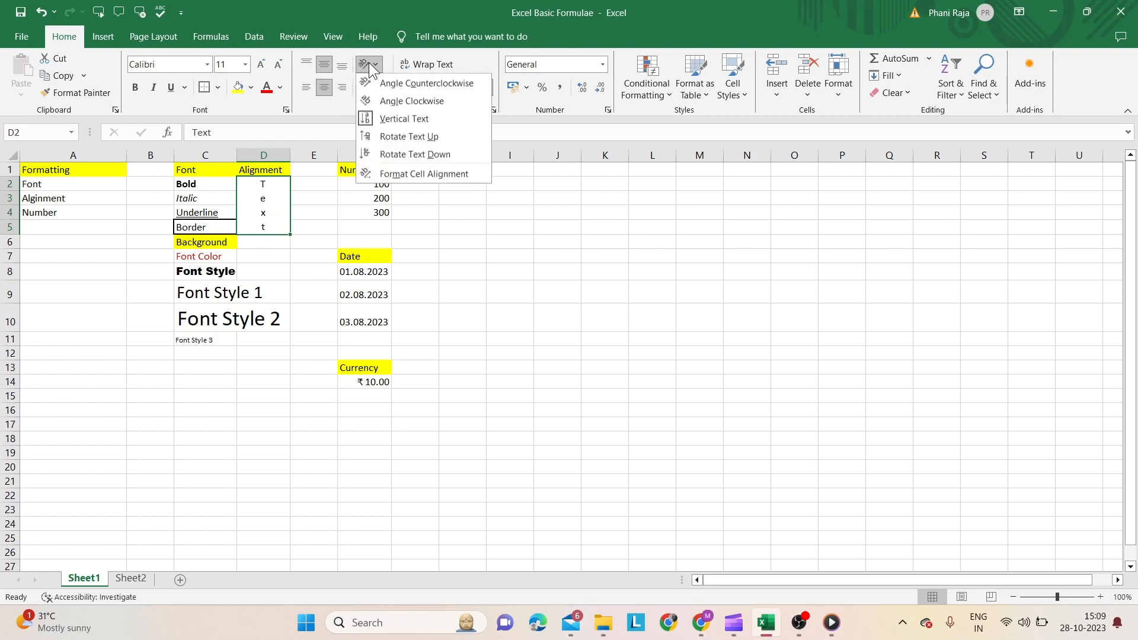
{"action": "left_click", "coordinate": [384, 137]}
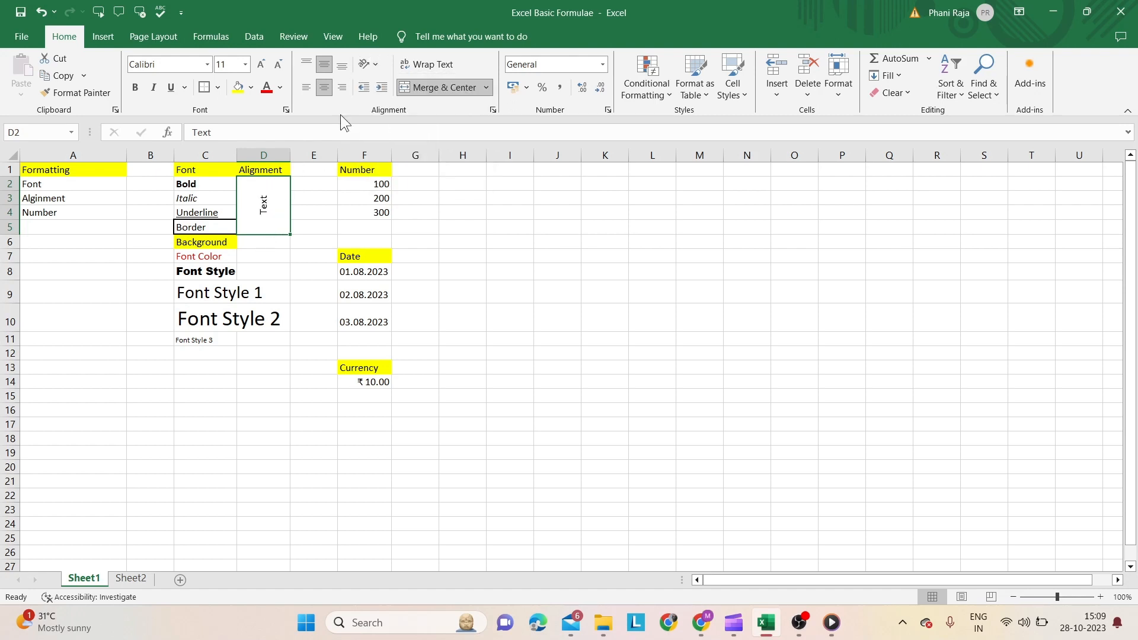
{"action": "left_click", "coordinate": [375, 65]}
{"action": "left_click", "coordinate": [415, 83]}
Step: Increase and decrease the indent of the merged cell D2:D5 several times, ending with the text indented one level
{"action": "left_click", "coordinate": [386, 89]}
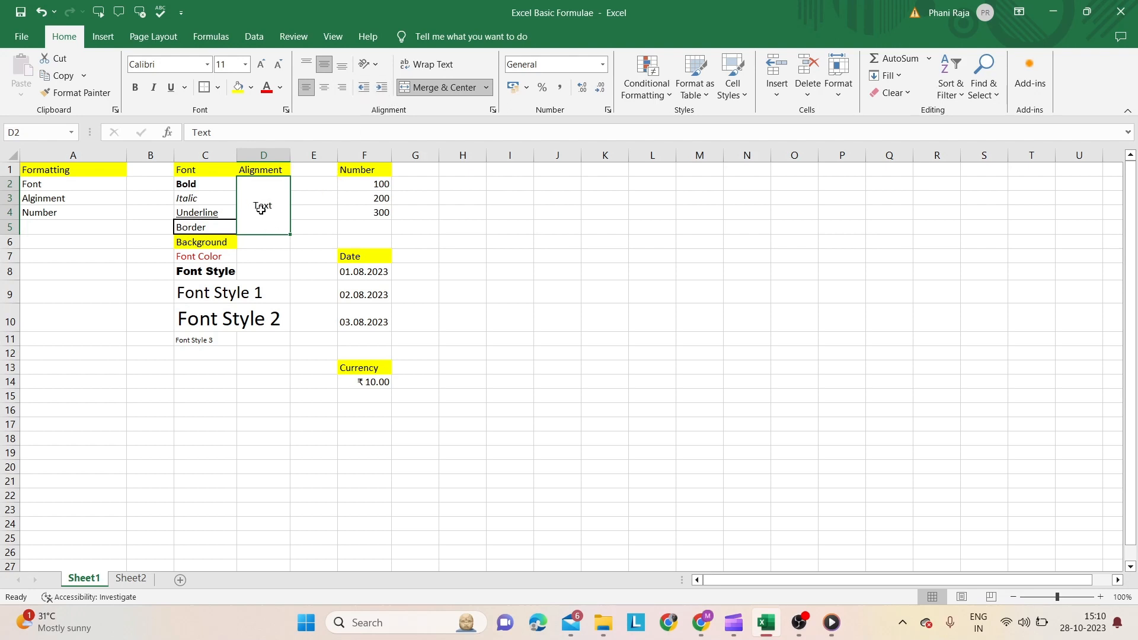
{"action": "left_click", "coordinate": [375, 89]}
{"action": "left_click", "coordinate": [374, 89]}
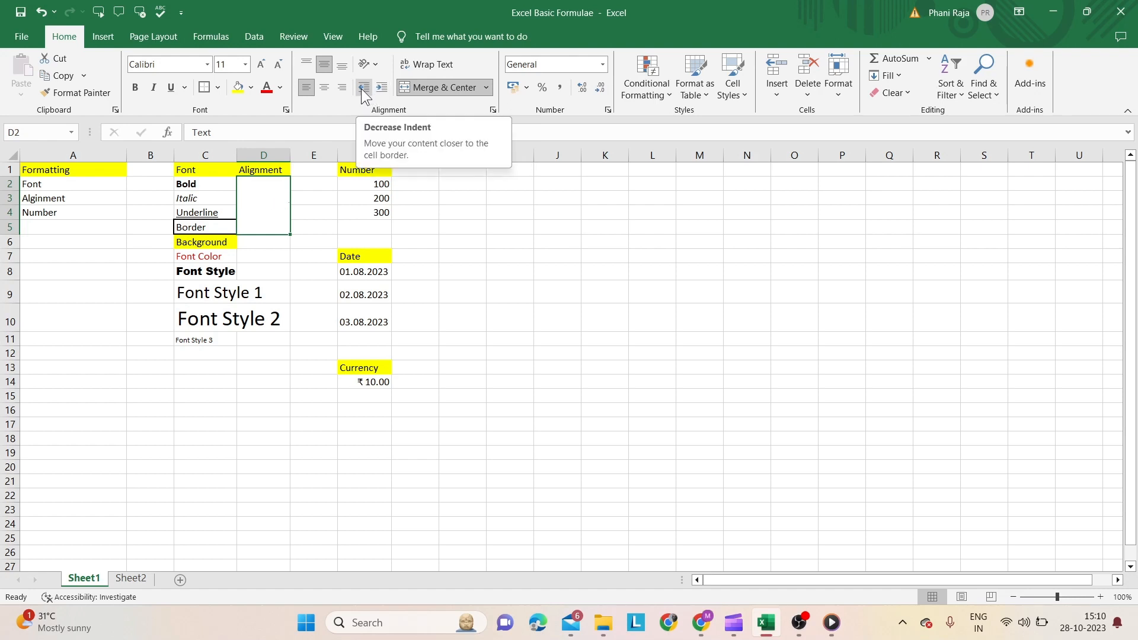
{"action": "left_click", "coordinate": [363, 88]}
{"action": "left_click", "coordinate": [363, 88]}
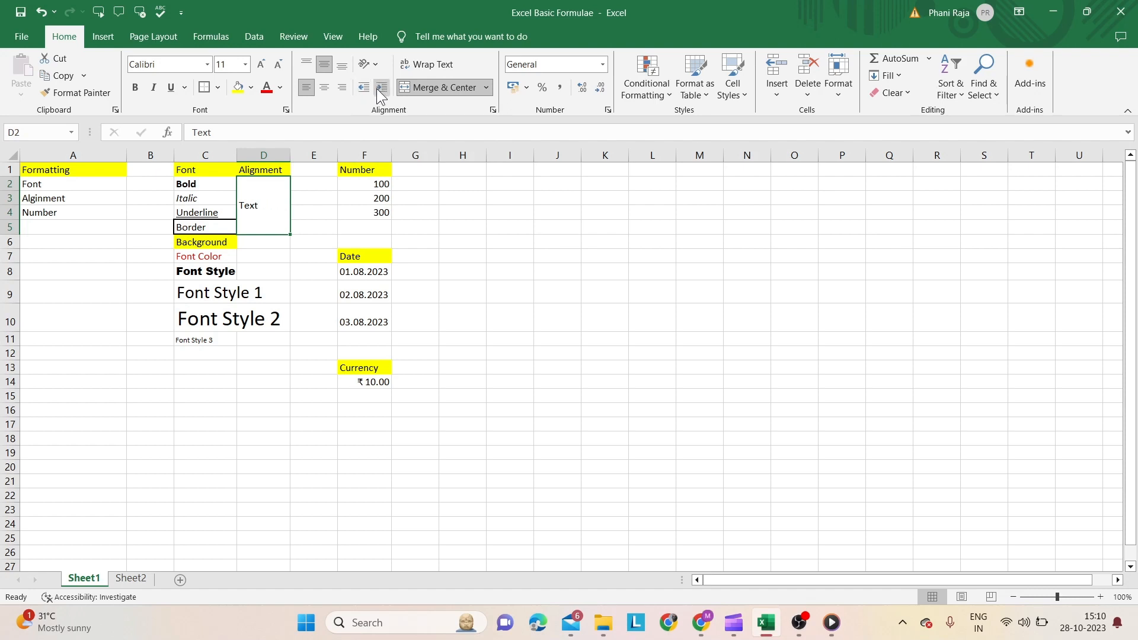
{"action": "left_click", "coordinate": [380, 88]}
{"action": "left_click", "coordinate": [381, 89]}
{"action": "left_click", "coordinate": [364, 91]}
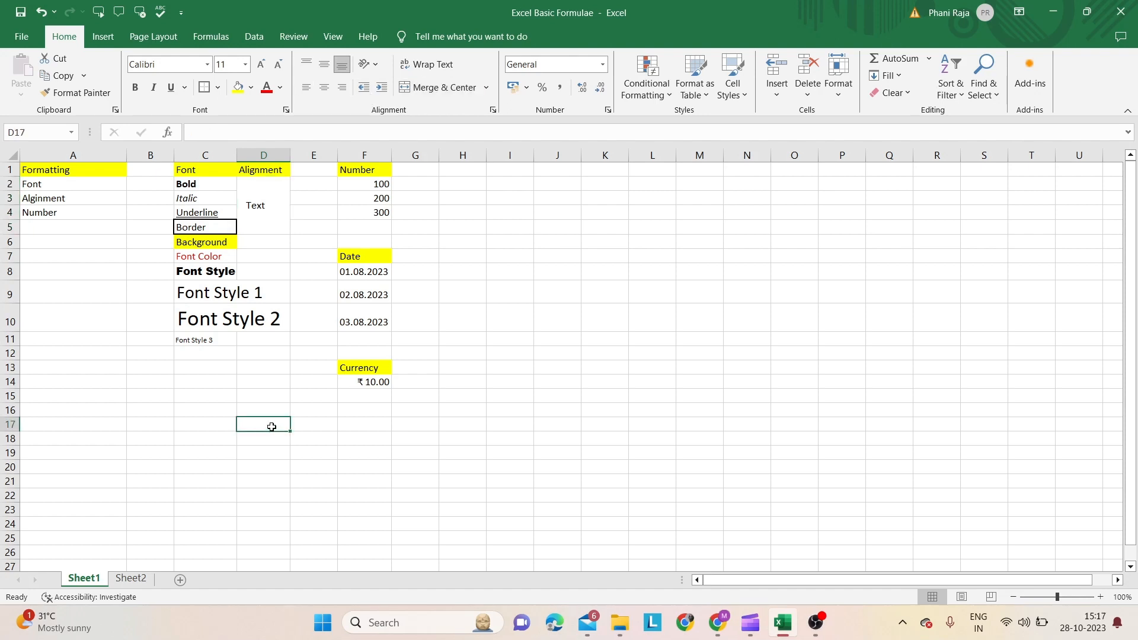
Step: Enter "Today is a holiday" in cell D17 and wrap its text within the cell
{"action": "type", "text": "Today"}
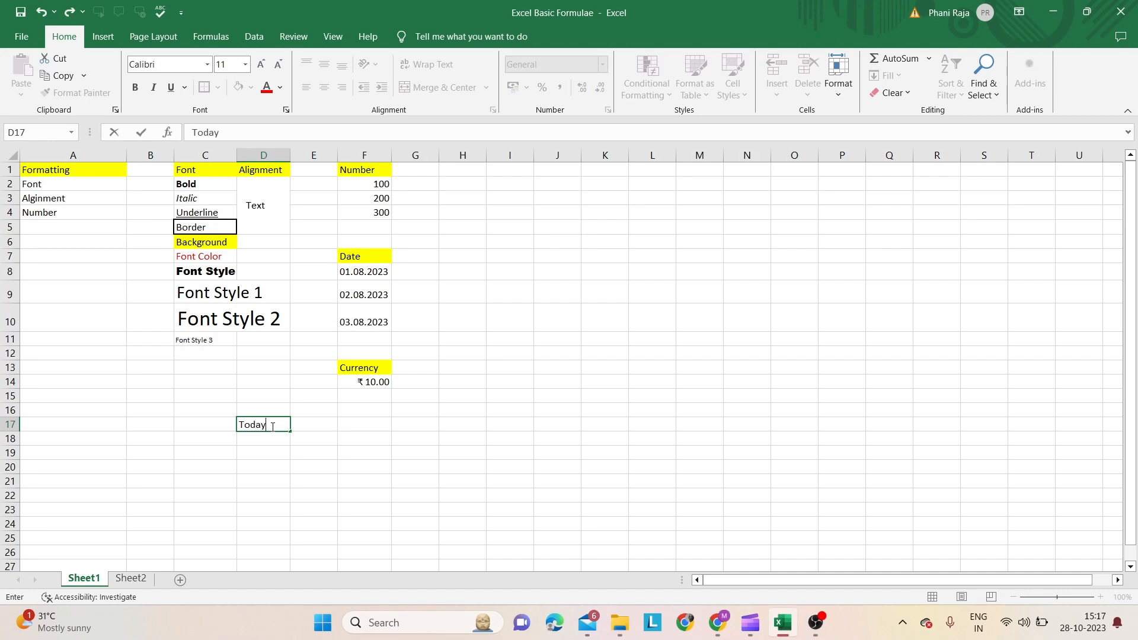
{"action": "type", "text": " is a holiday"}
{"action": "left_click", "coordinate": [277, 437]}
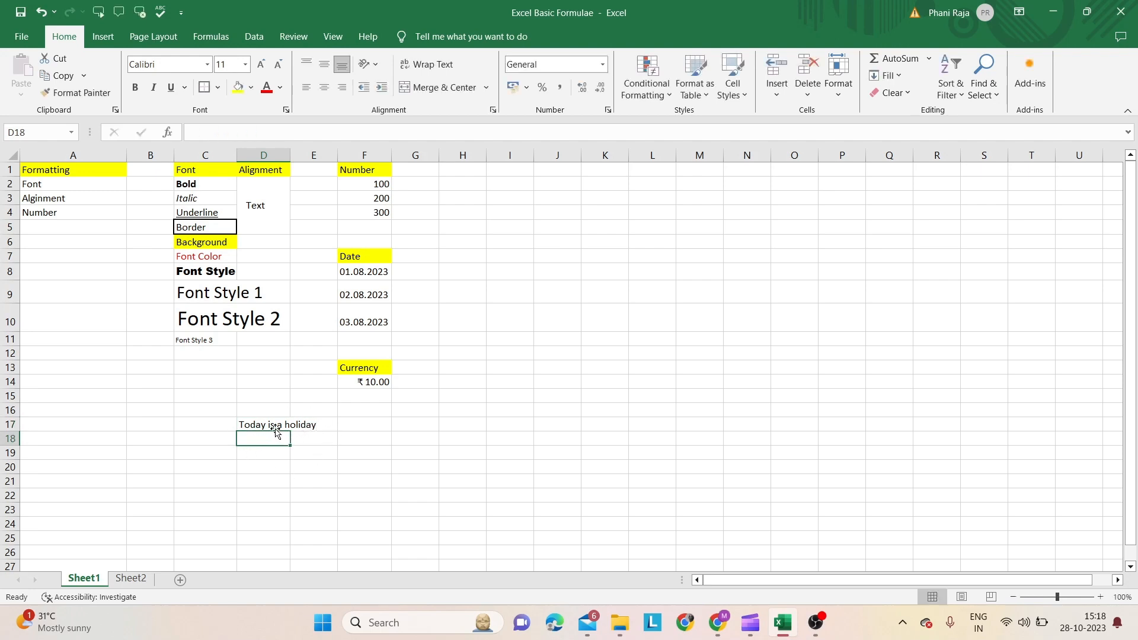
{"action": "left_click", "coordinate": [272, 424]}
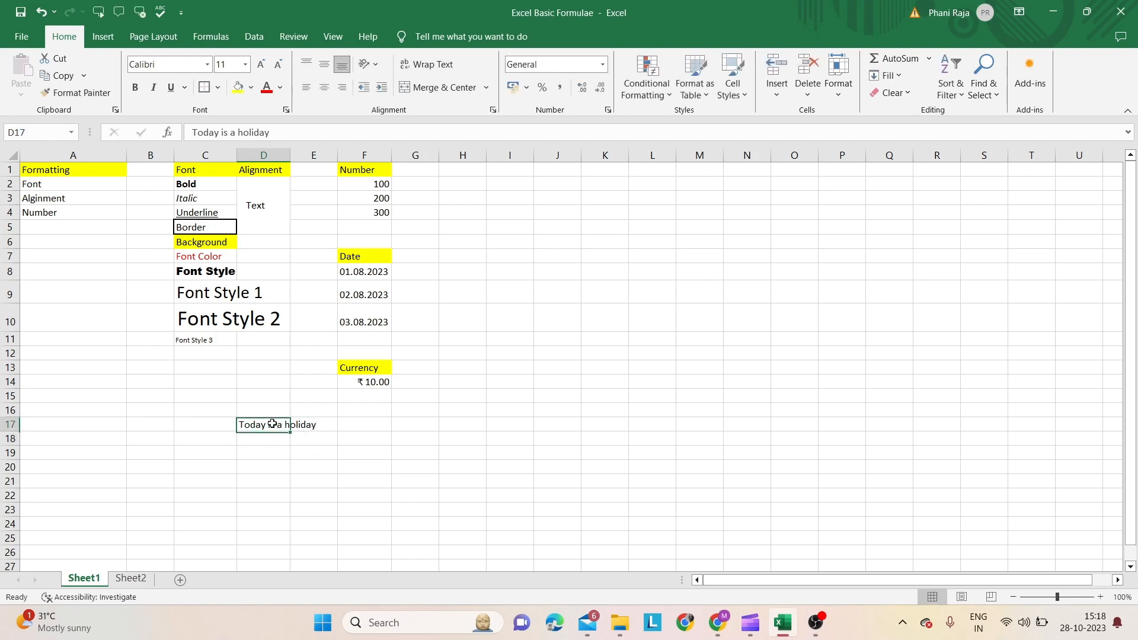
{"action": "left_click", "coordinate": [435, 58]}
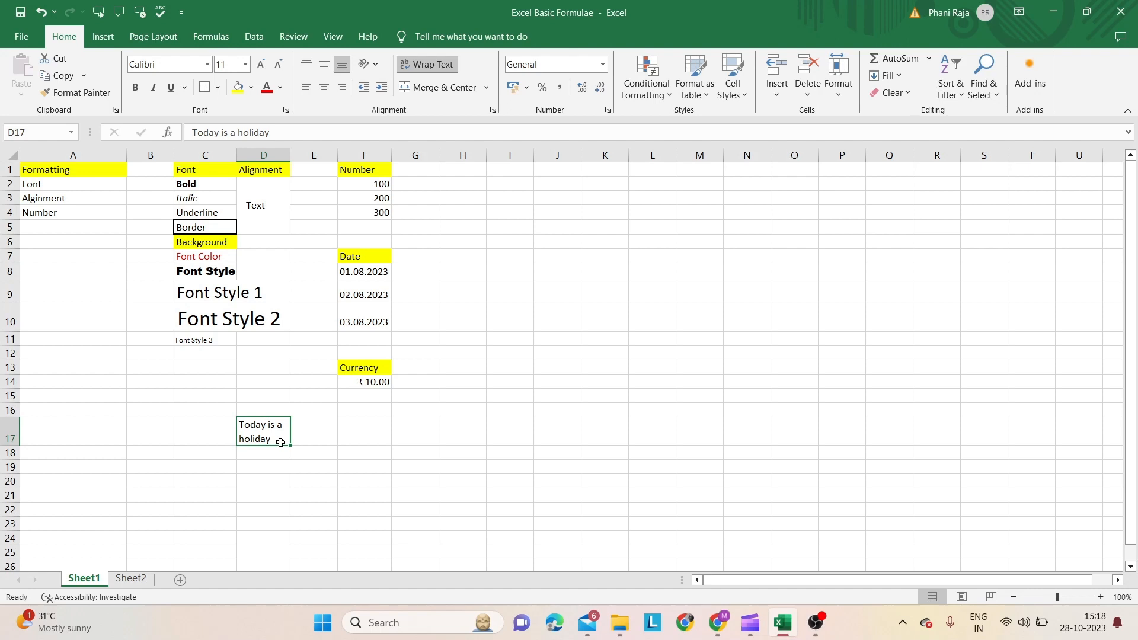
Step: Format the values F2:F4 under the Number heading as Number with 5 decimal places
{"action": "left_click", "coordinate": [369, 172]}
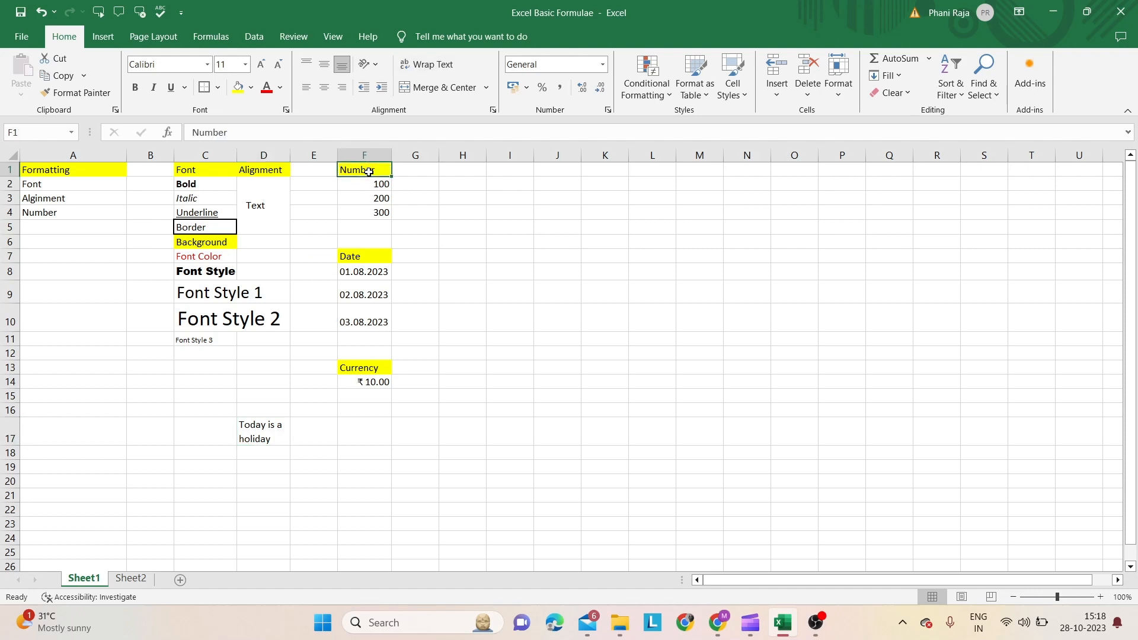
{"action": "left_click_drag", "start_coordinate": [373, 185], "coordinate": [374, 213]}
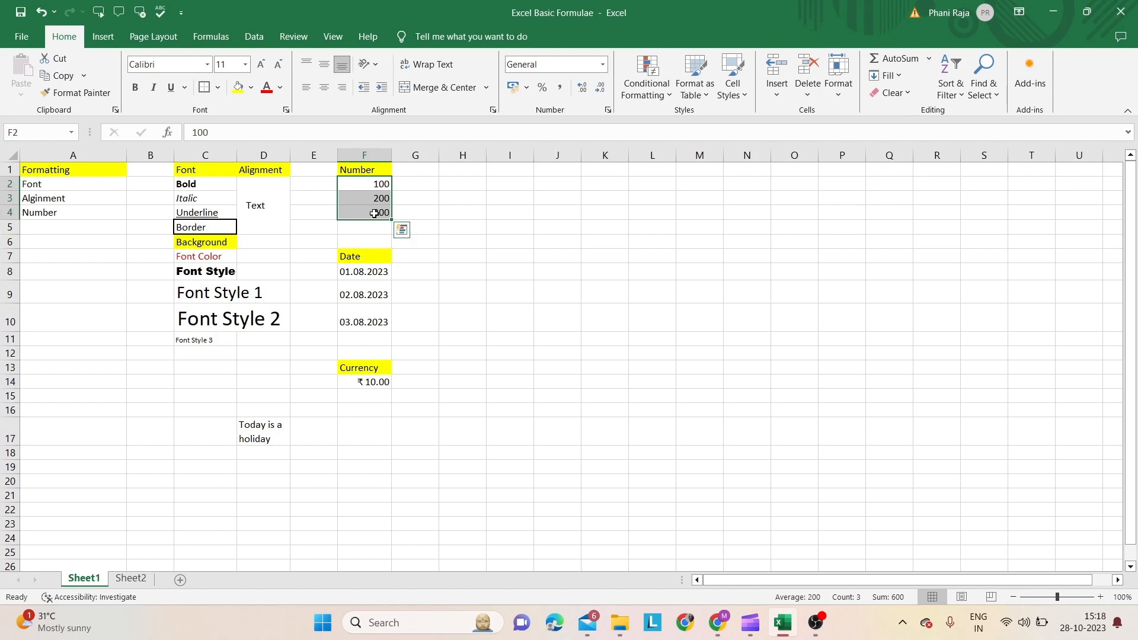
{"action": "left_click", "coordinate": [607, 109]}
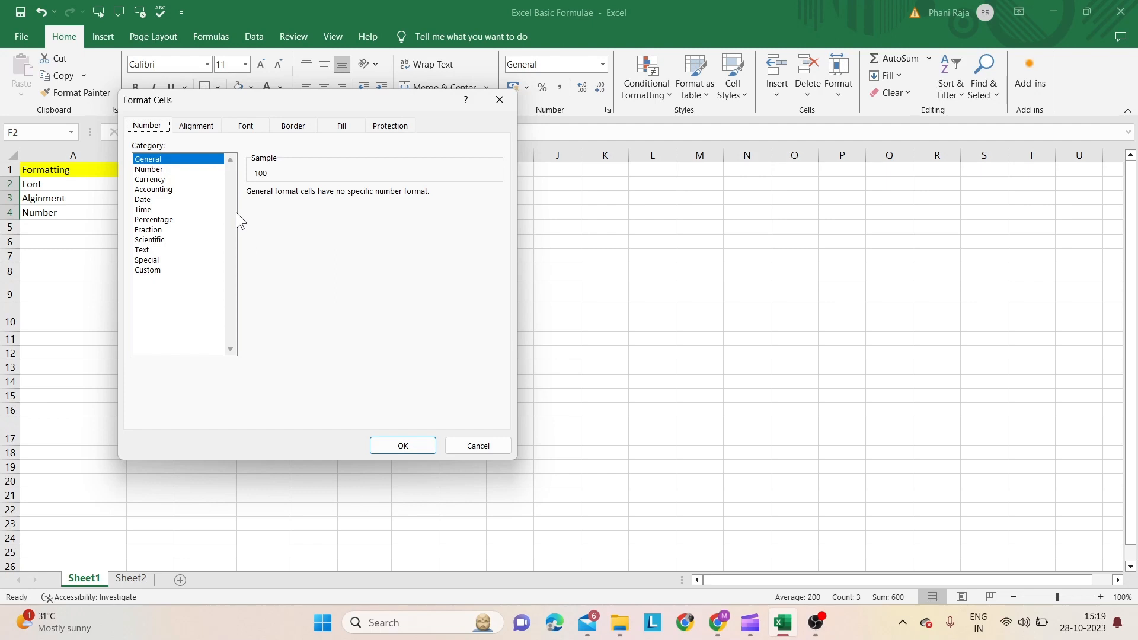
{"action": "left_click", "coordinate": [200, 168]}
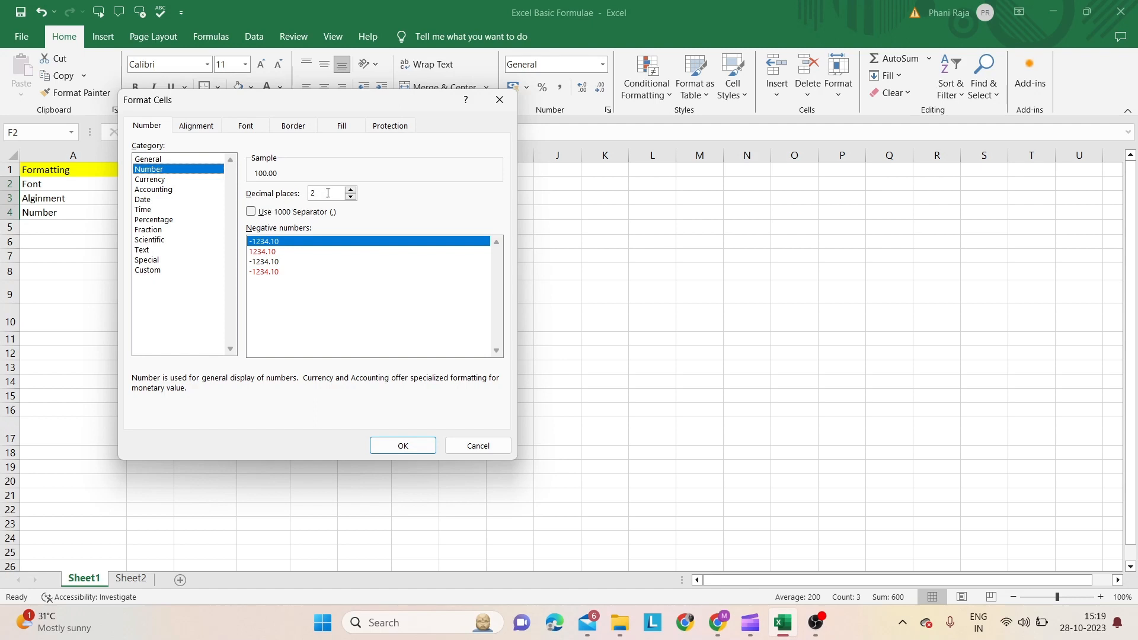
{"action": "key", "text": "BackSpace"}
{"action": "type", "text": "5"}
{"action": "left_click", "coordinate": [419, 446]}
{"action": "left_click", "coordinate": [418, 214]}
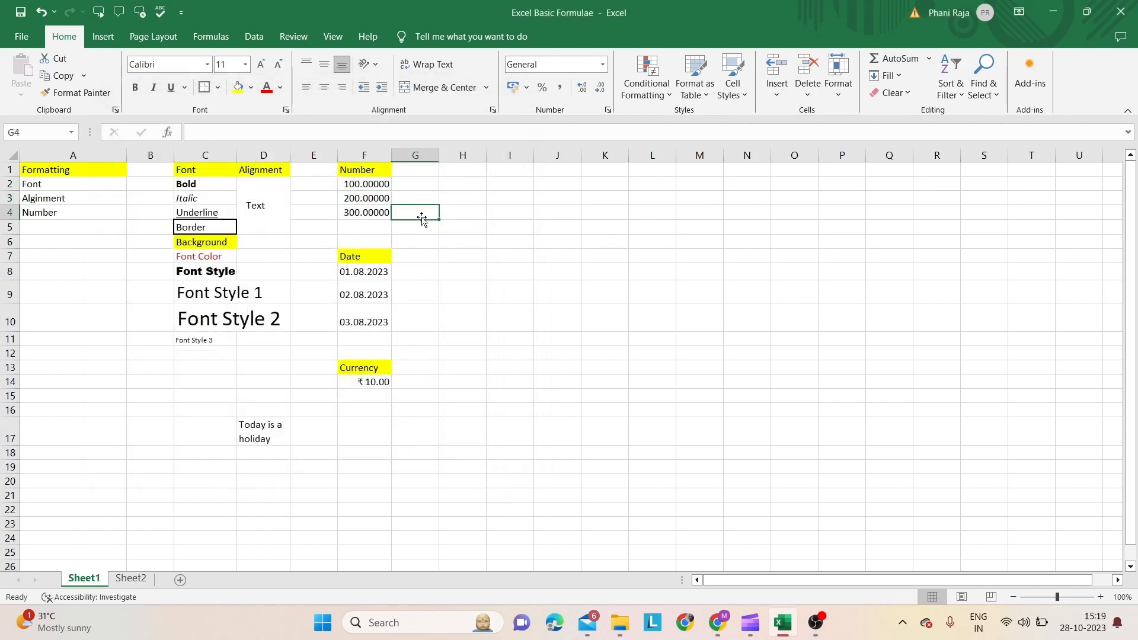
Step: View the Format Cells settings for the numbers in F2:F4, close them and reopen them for the same range
{"action": "left_click", "coordinate": [373, 186]}
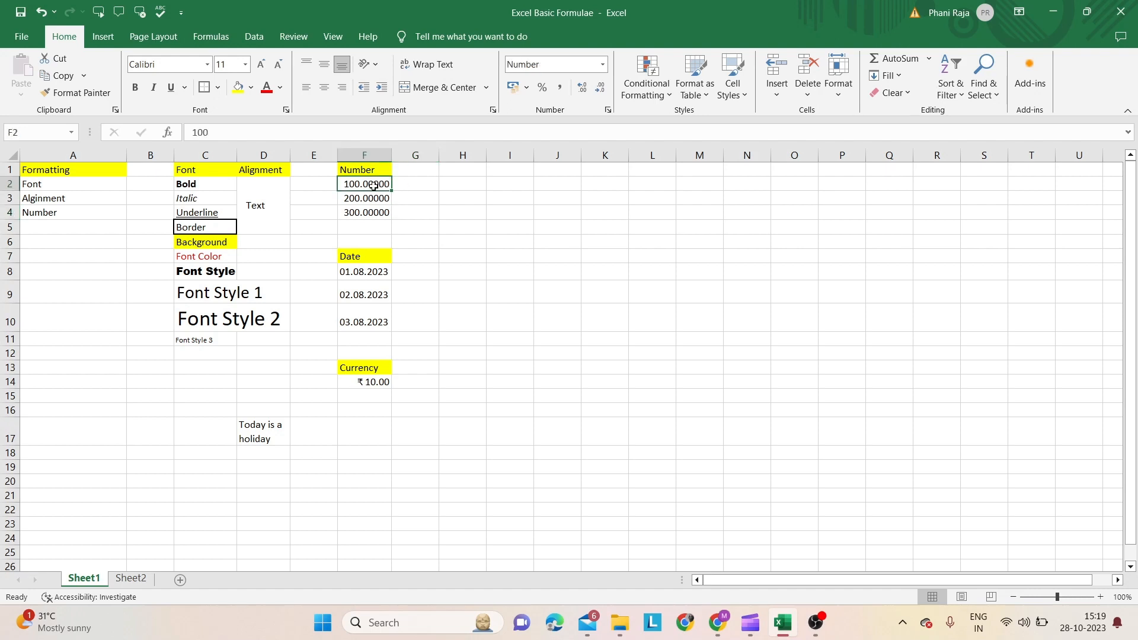
{"action": "left_click", "coordinate": [411, 191]}
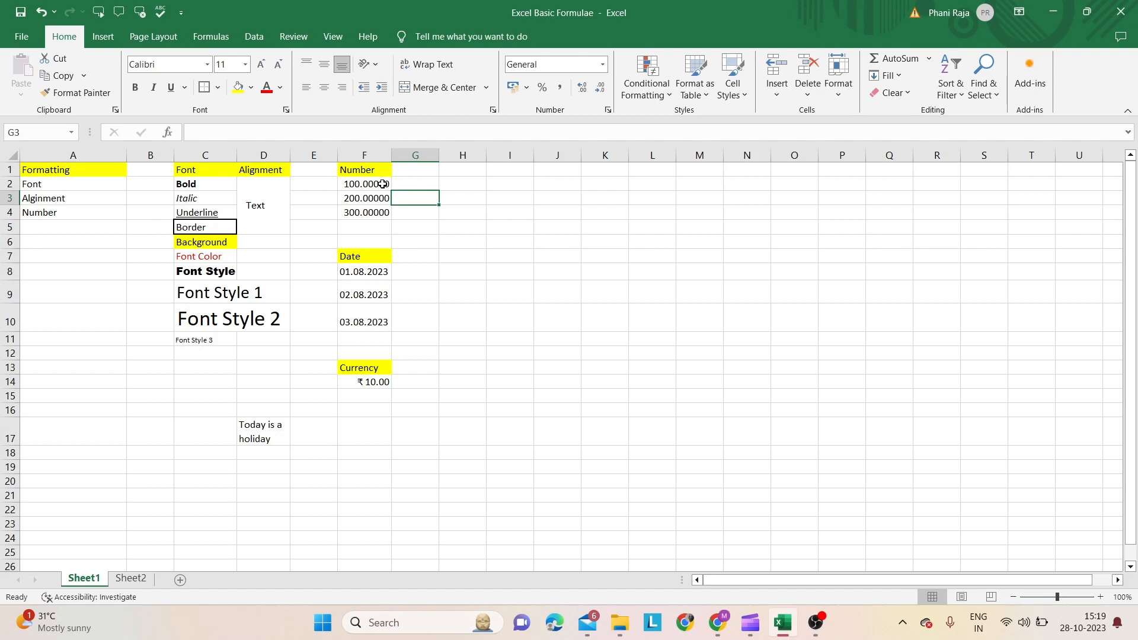
{"action": "left_click_drag", "start_coordinate": [382, 184], "coordinate": [374, 212]}
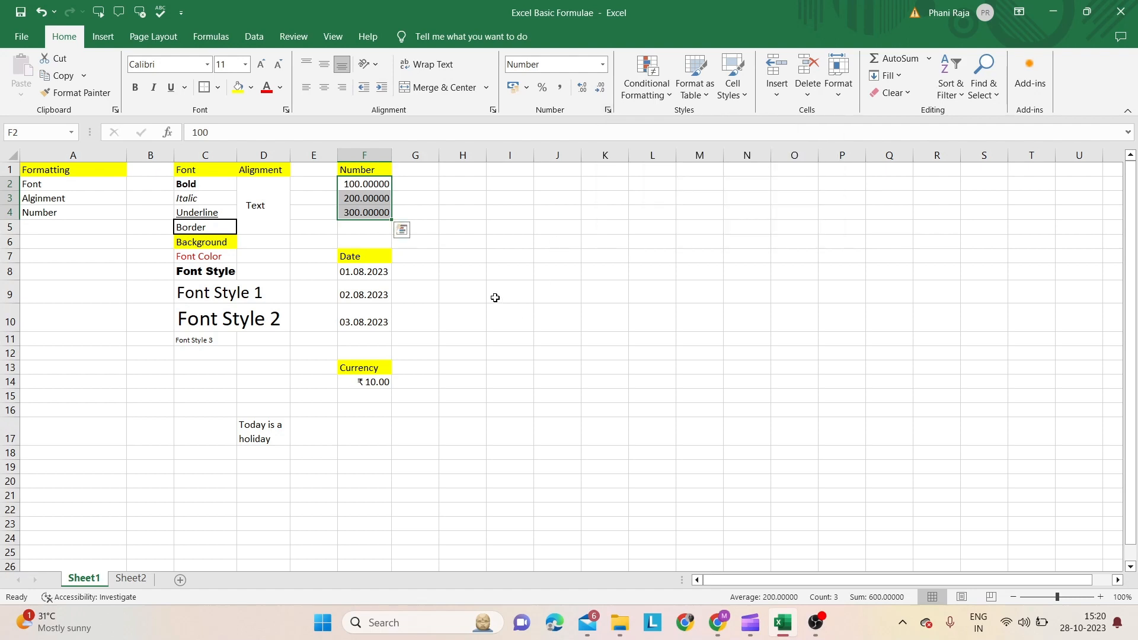
{"action": "key", "text": "ctrl+1"}
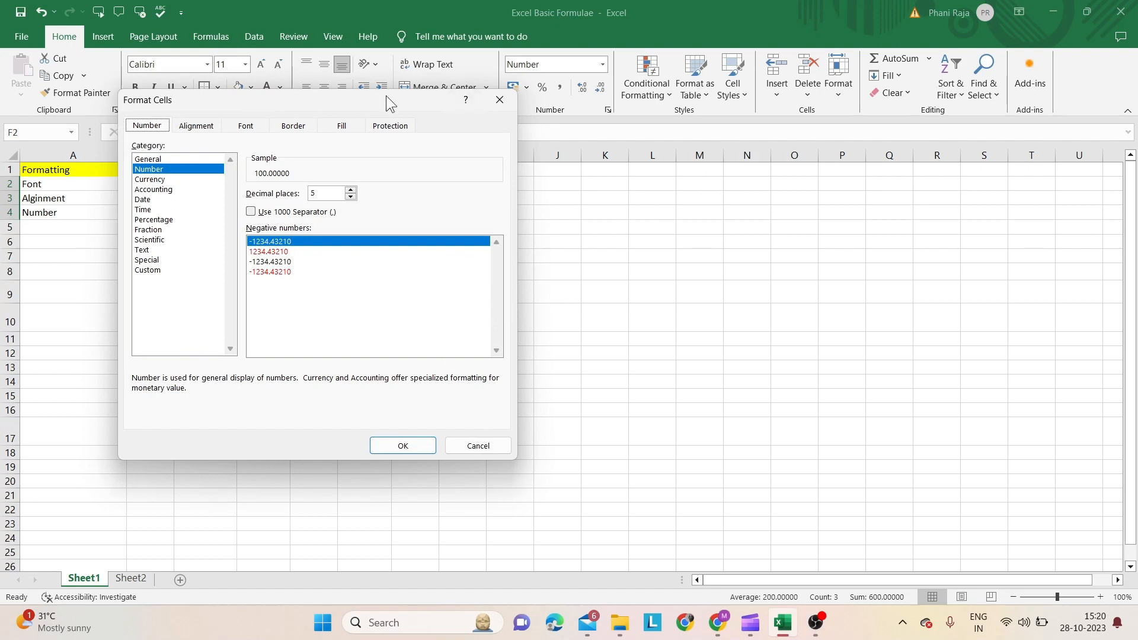
{"action": "left_click", "coordinate": [499, 99]}
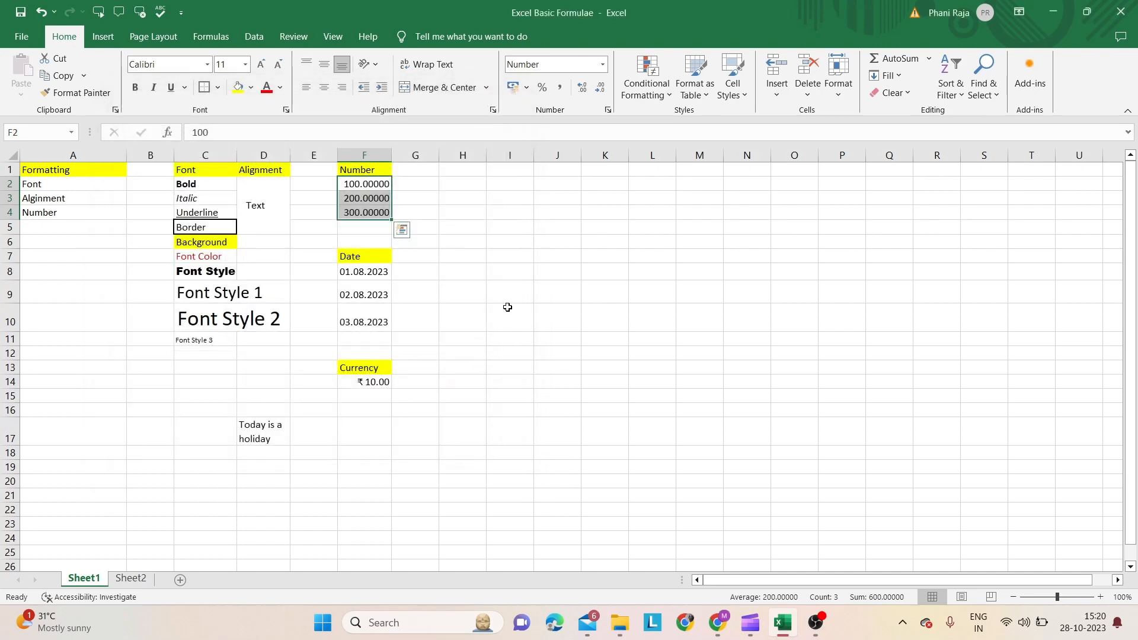
{"action": "right_click", "coordinate": [379, 206]}
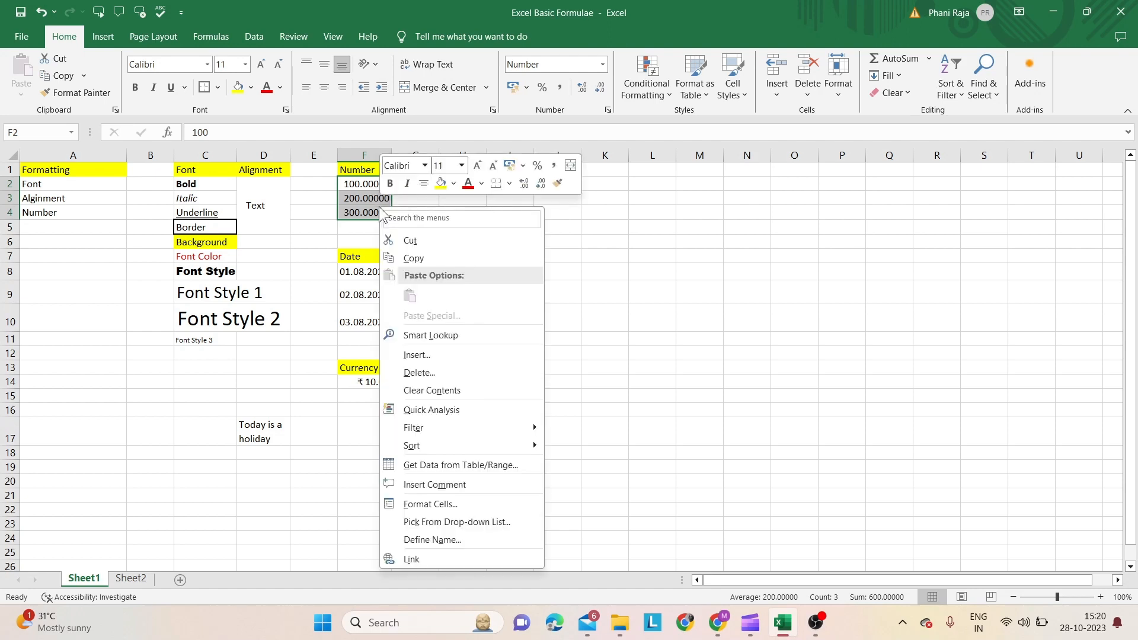
{"action": "left_click", "coordinate": [457, 503]}
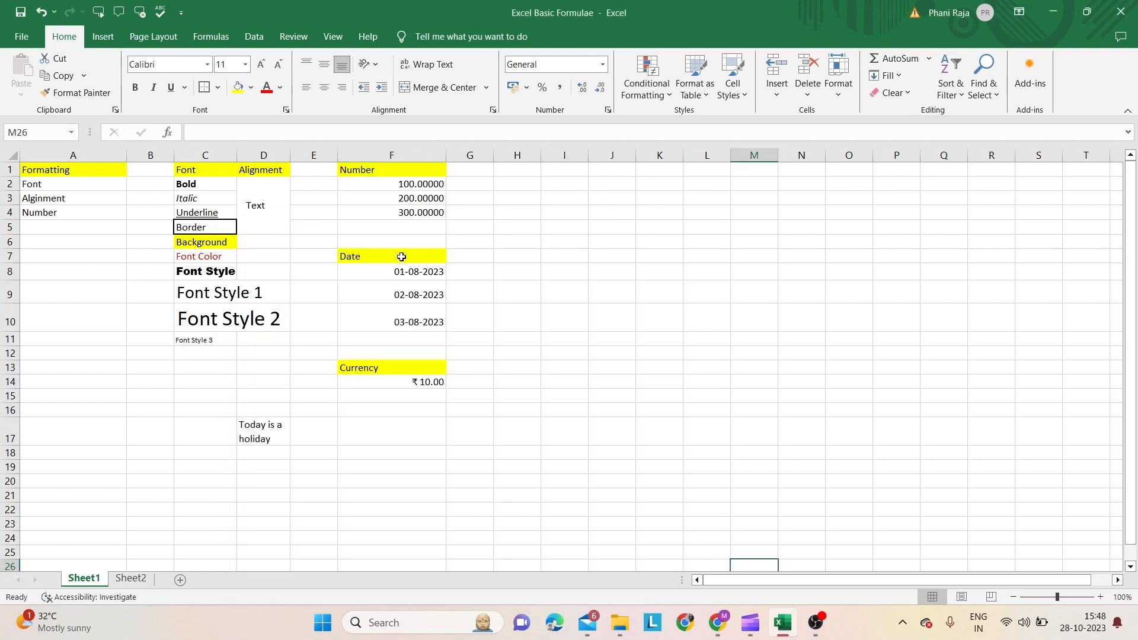
Step: Format the dates F8:F10 under the Date heading with the "*14 March 2012" date type
{"action": "left_click", "coordinate": [401, 255]}
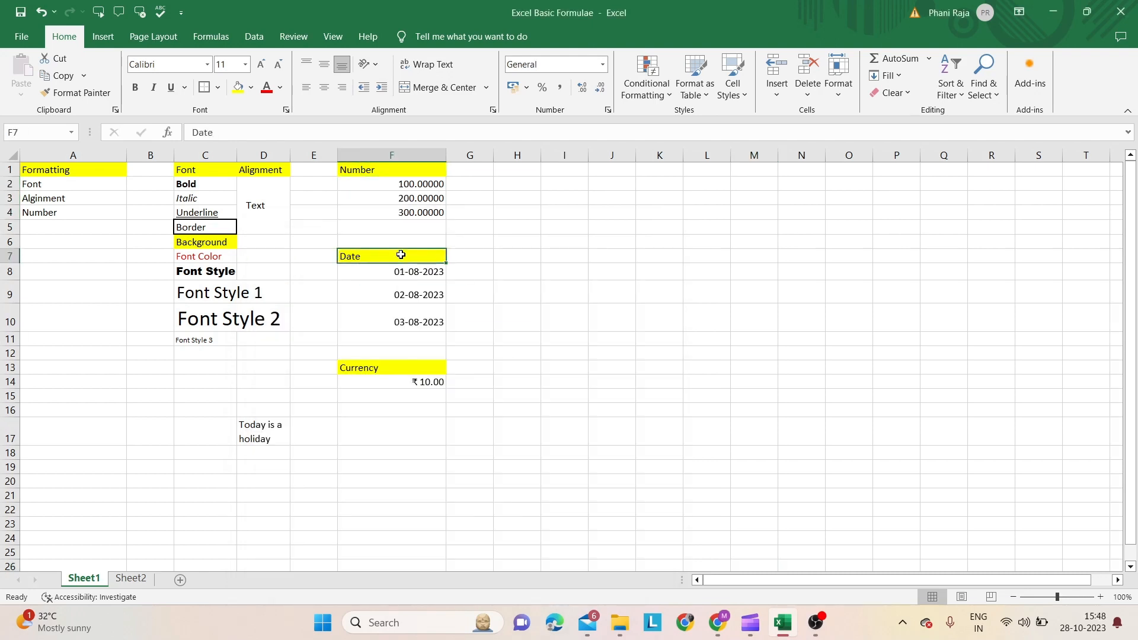
{"action": "left_click_drag", "start_coordinate": [403, 267], "coordinate": [414, 321]}
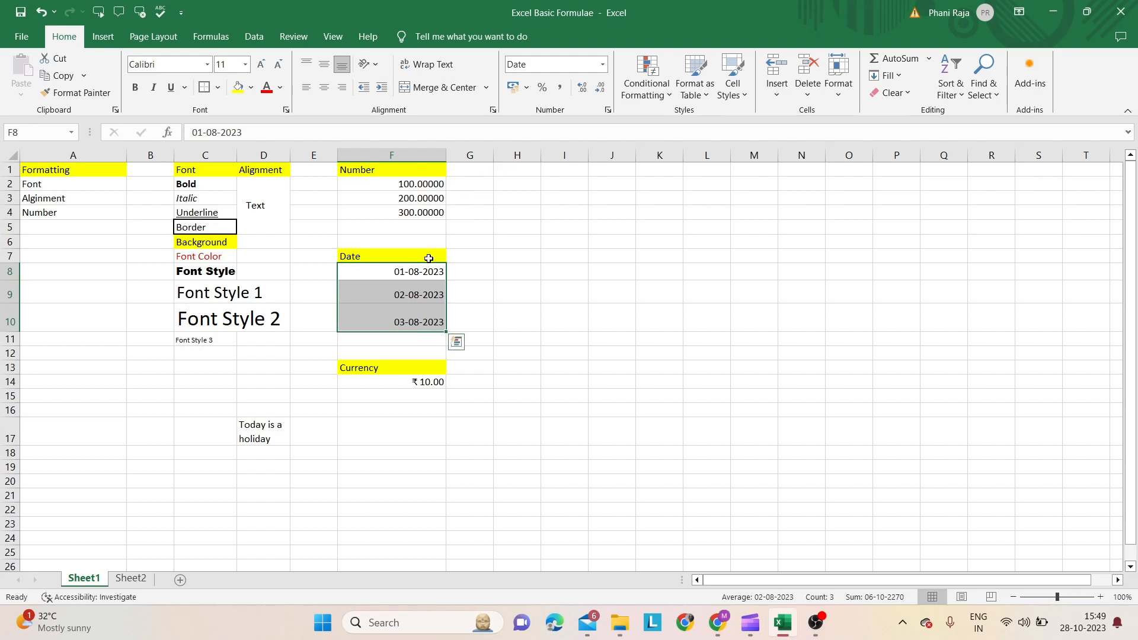
{"action": "key", "text": "ctrl+1"}
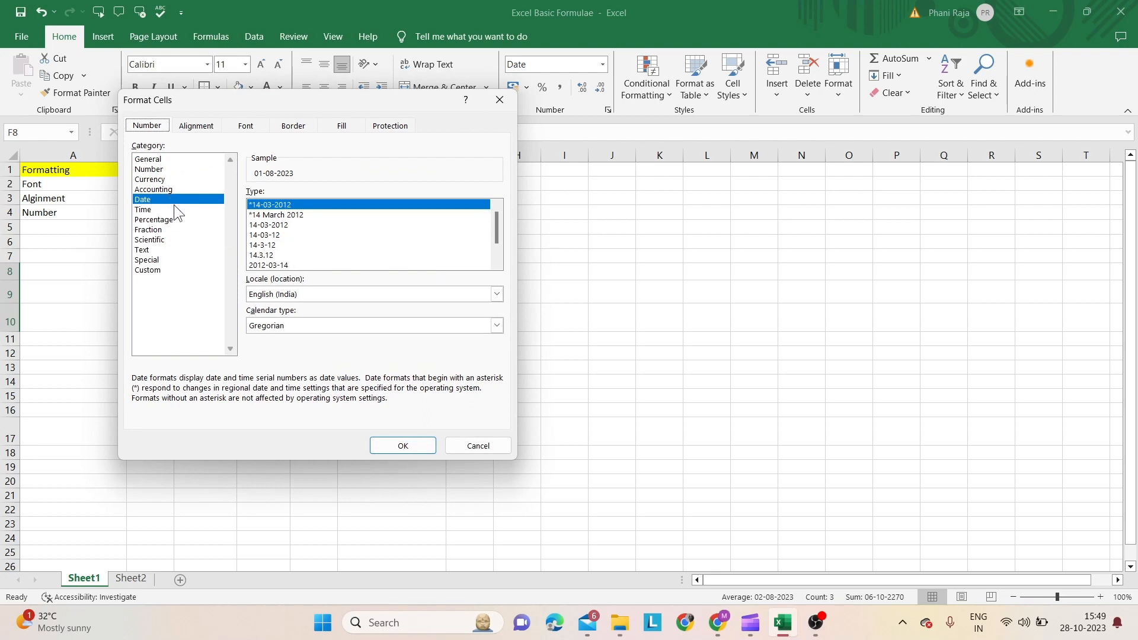
{"action": "left_click", "coordinate": [349, 215]}
{"action": "left_click", "coordinate": [403, 446]}
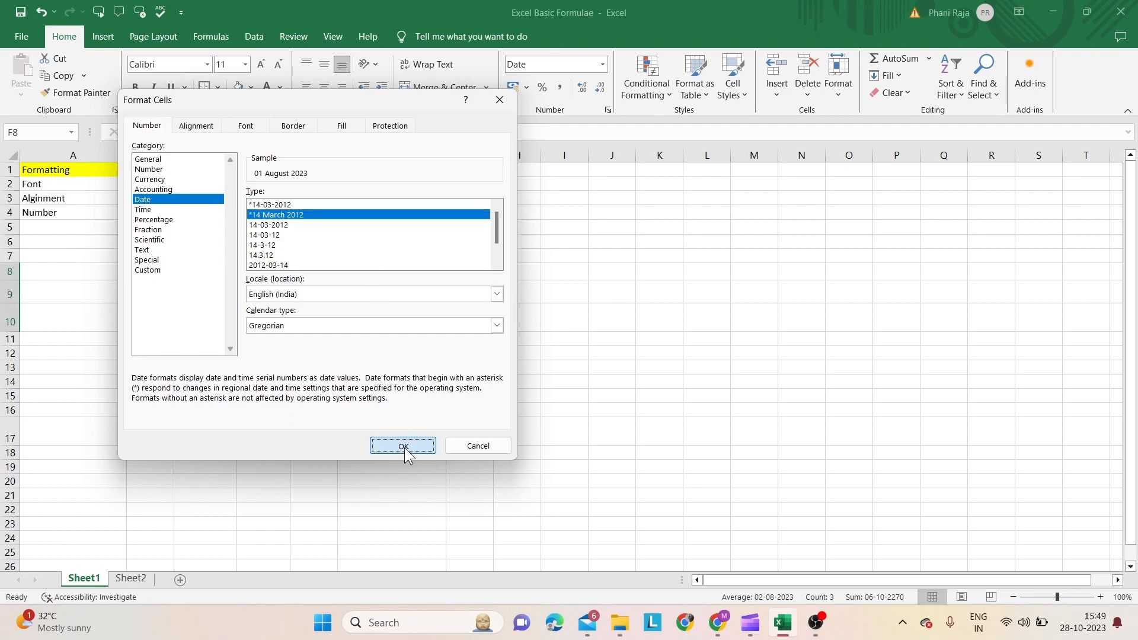
{"action": "left_click", "coordinate": [479, 336]}
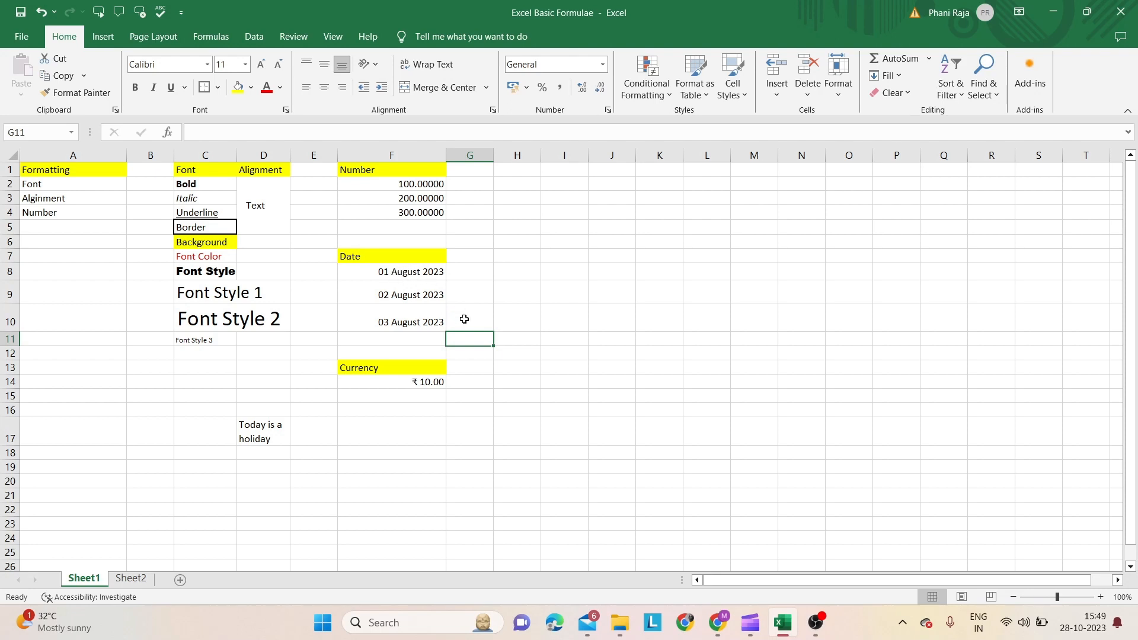
Step: Change the currency symbol of cell F14 under the Currency heading to "$ Cherokee (Cherokee, United States)"
{"action": "left_click", "coordinate": [430, 380]}
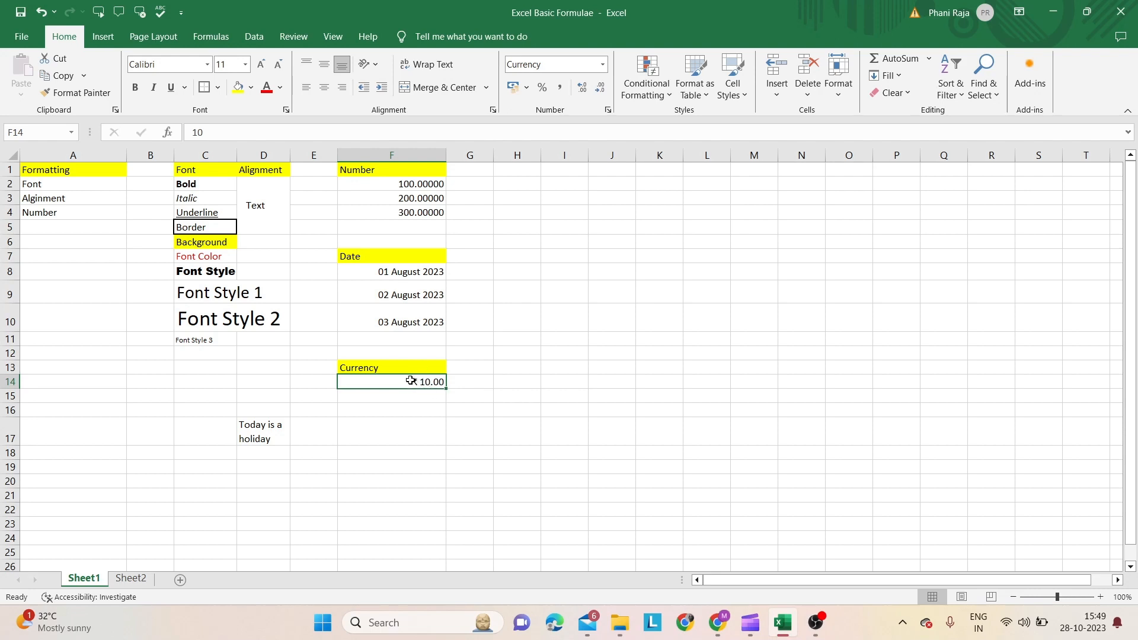
{"action": "key", "text": "ctrl+1"}
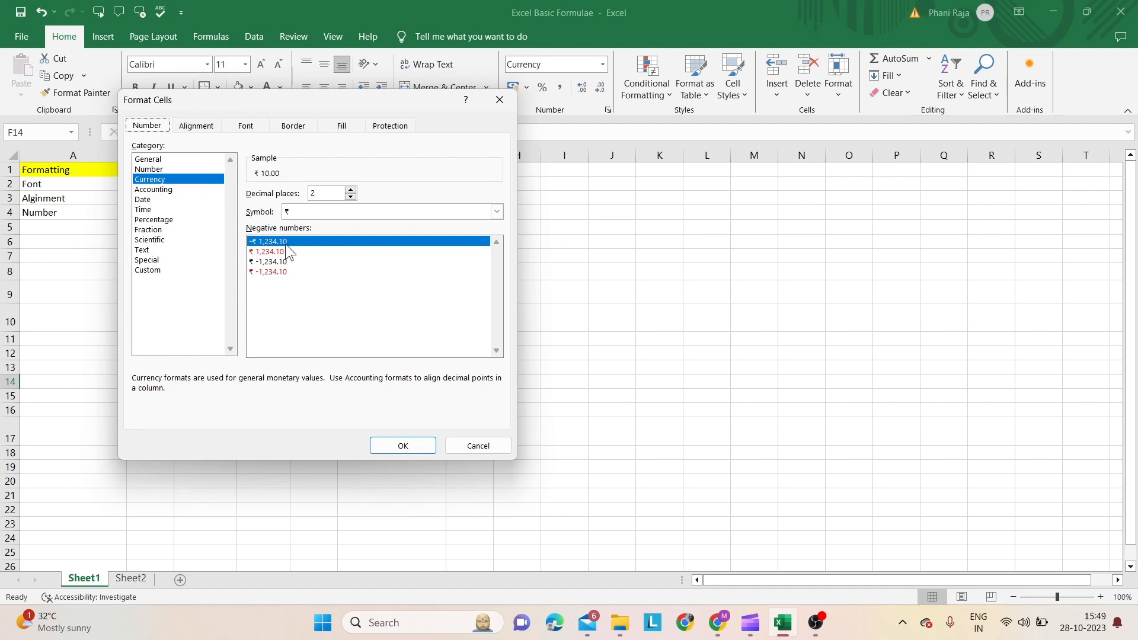
{"action": "left_click", "coordinate": [495, 212]}
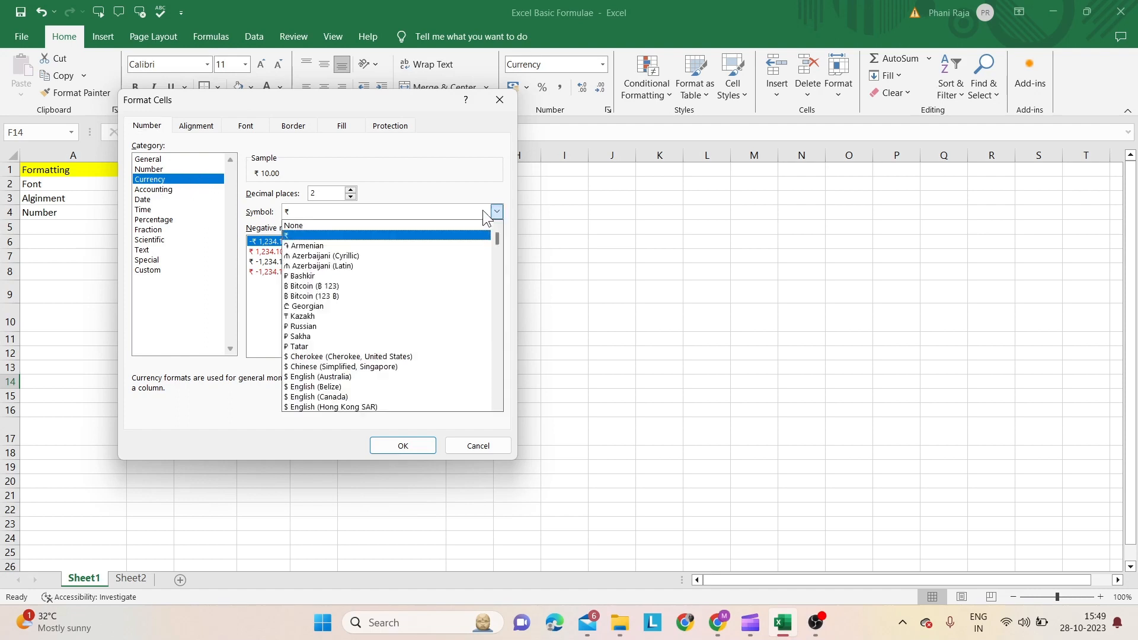
{"action": "left_click", "coordinate": [433, 357]}
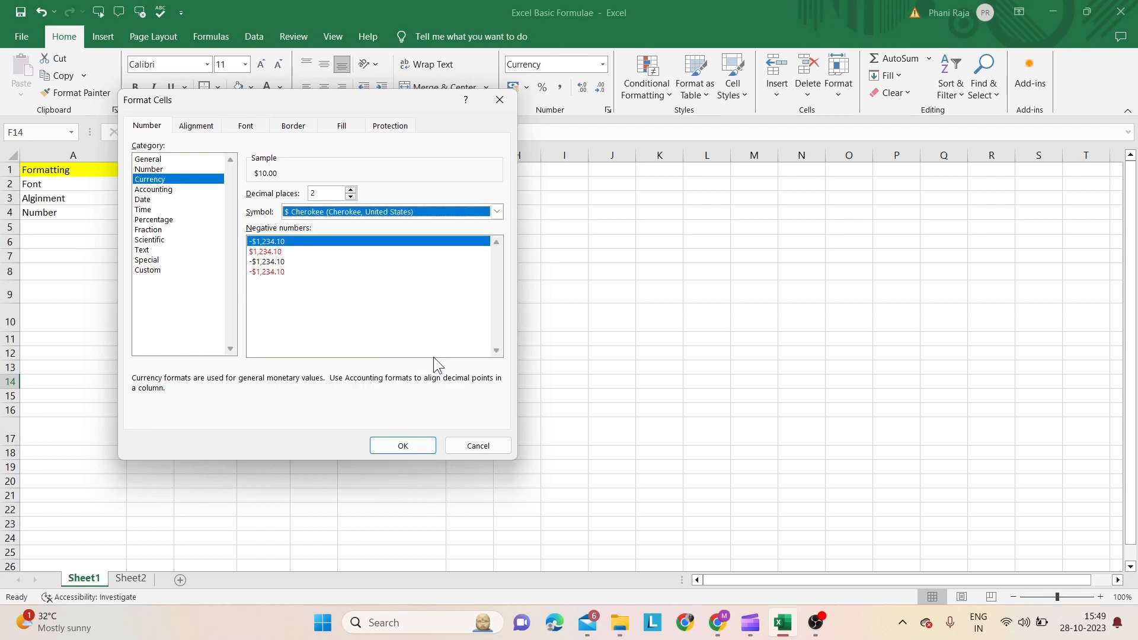
{"action": "left_click", "coordinate": [434, 446]}
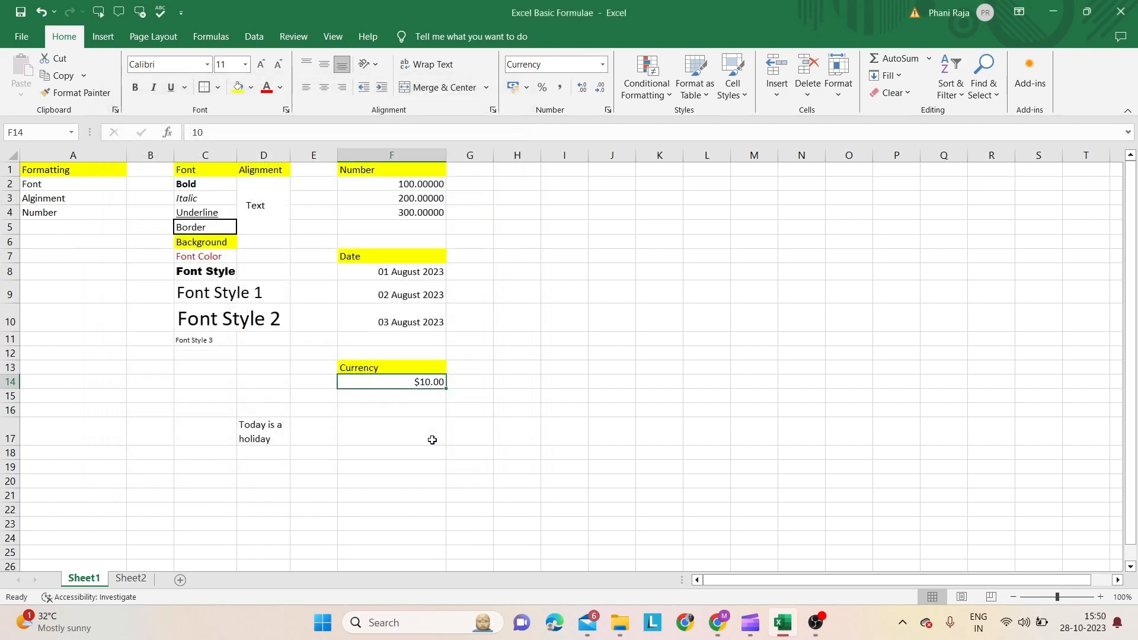
{"action": "left_click", "coordinate": [469, 383]}
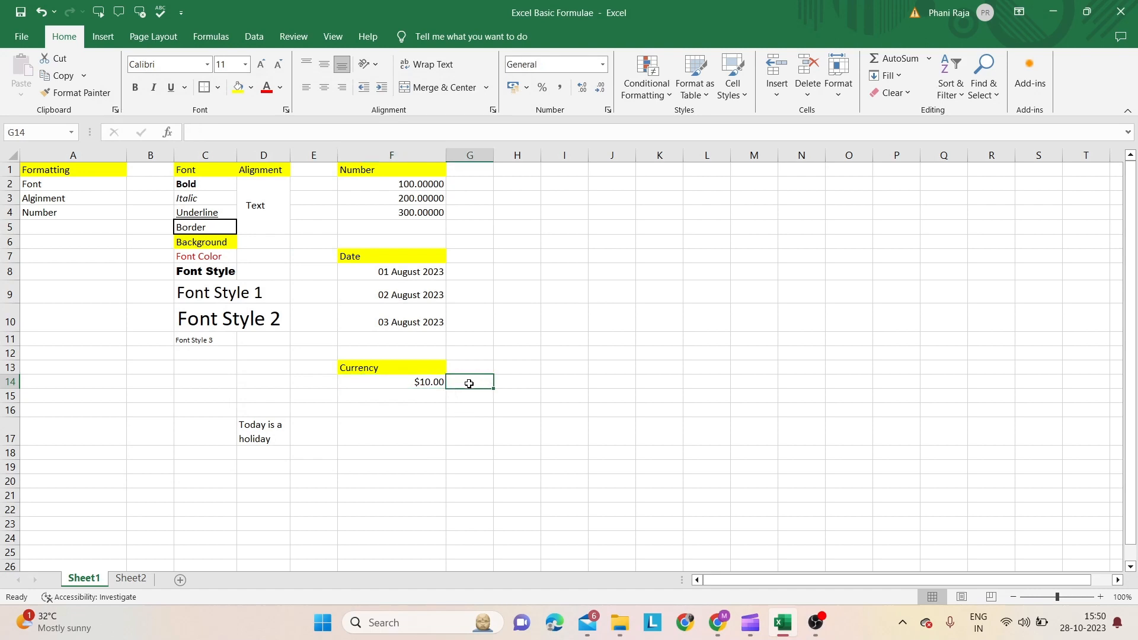
{"action": "left_click", "coordinate": [418, 384]}
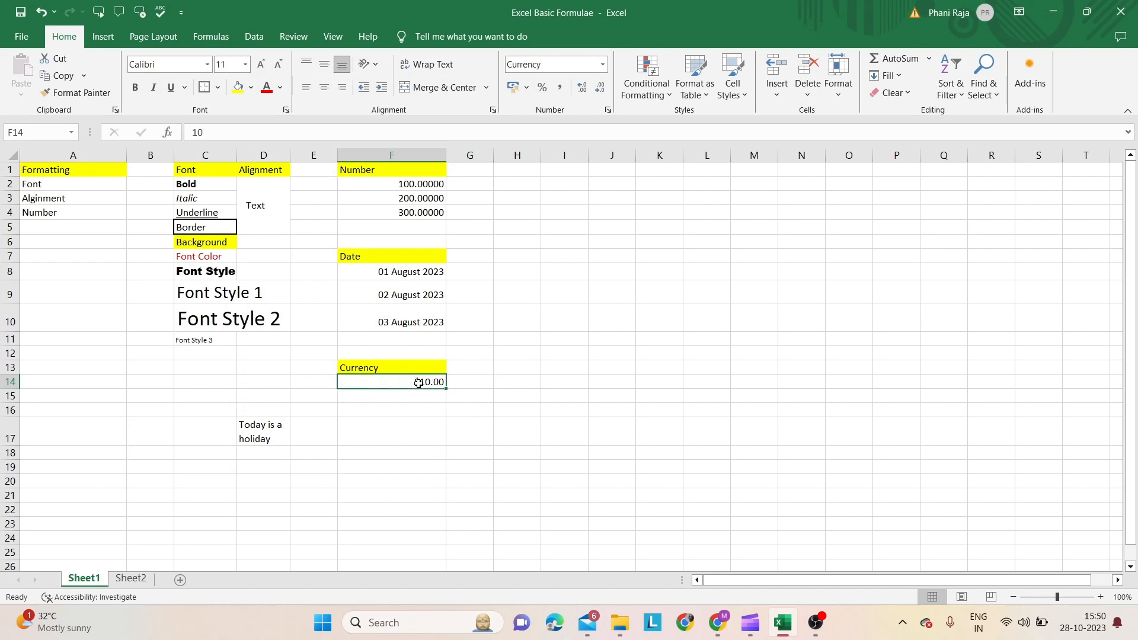